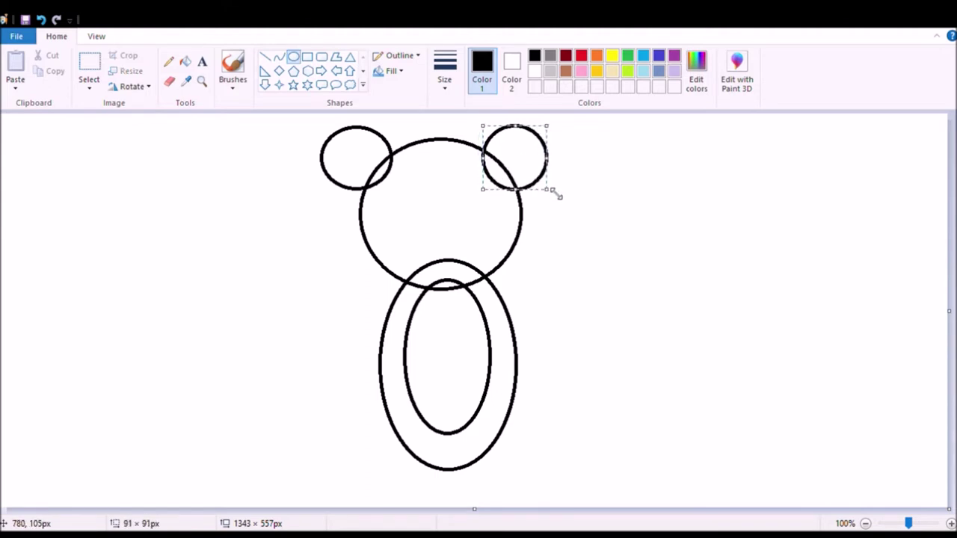
- Draw an inner oval inside each ear, with the right one about 65 × 67 px
{"action": "left_click", "coordinate": [693, 199]}
{"action": "left_click_drag", "start_coordinate": [334, 143], "coordinate": [390, 181]}
{"action": "left_click", "coordinate": [493, 190]}
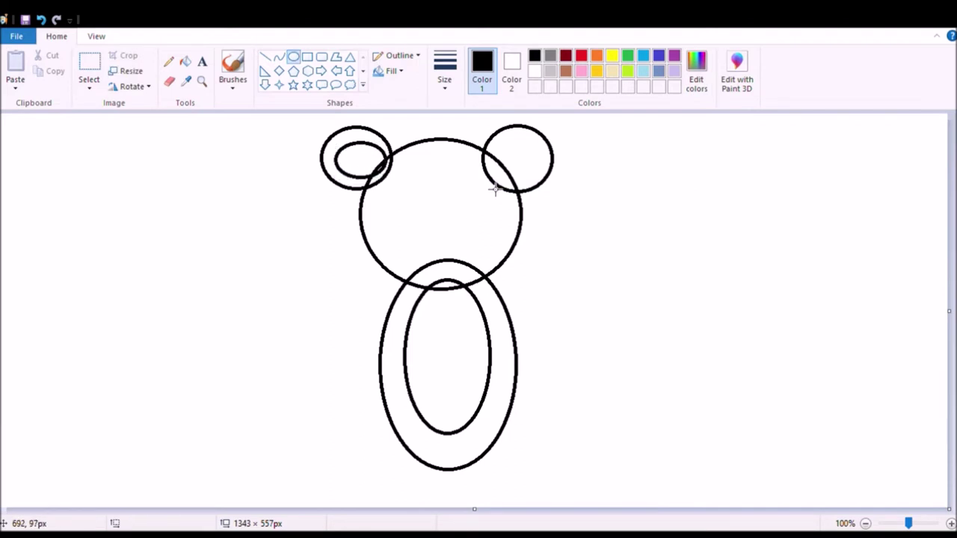
{"action": "left_click_drag", "start_coordinate": [507, 146], "coordinate": [544, 186]}
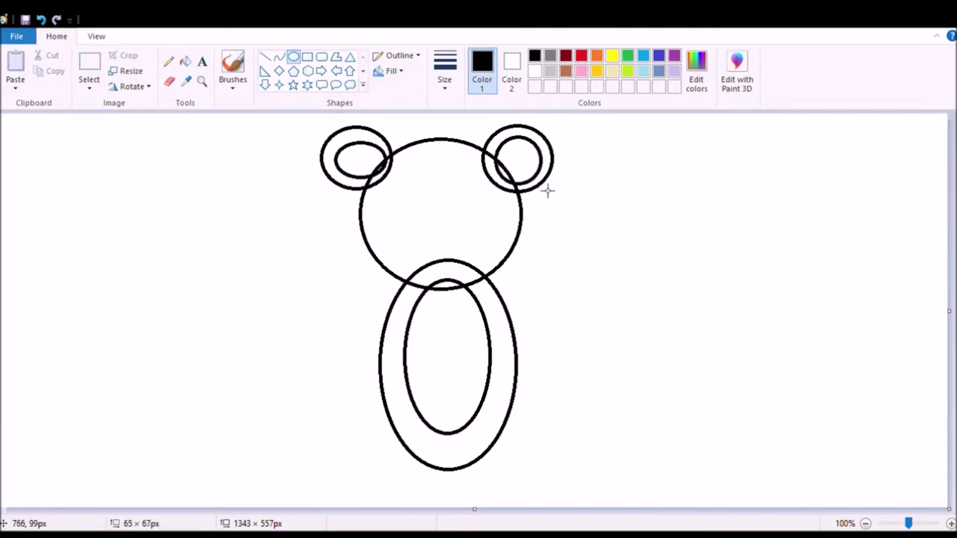
{"action": "left_click", "coordinate": [651, 241]}
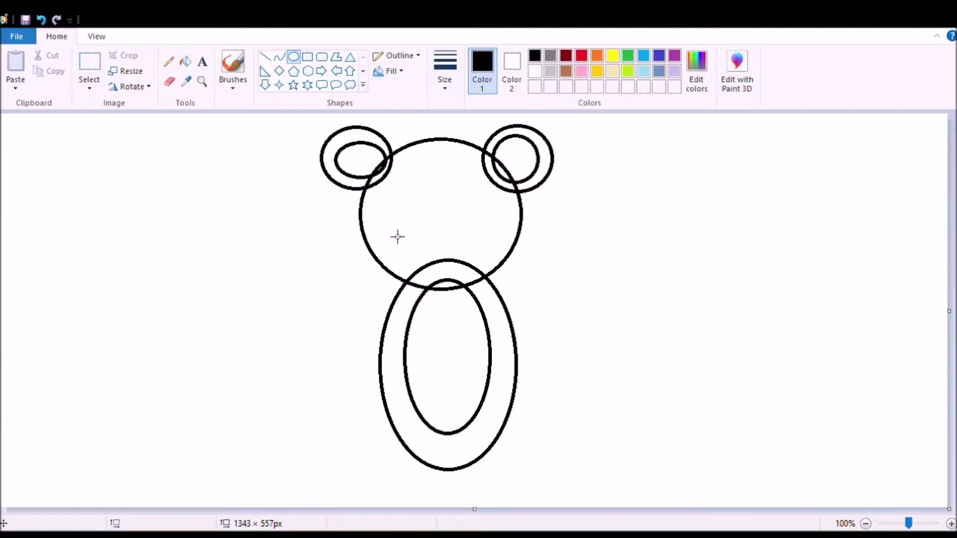
- Draw two cheek ovals with a thinner outline low on the face, the left one about 56 × 40 px
{"action": "left_click_drag", "start_coordinate": [382, 237], "coordinate": [424, 267]}
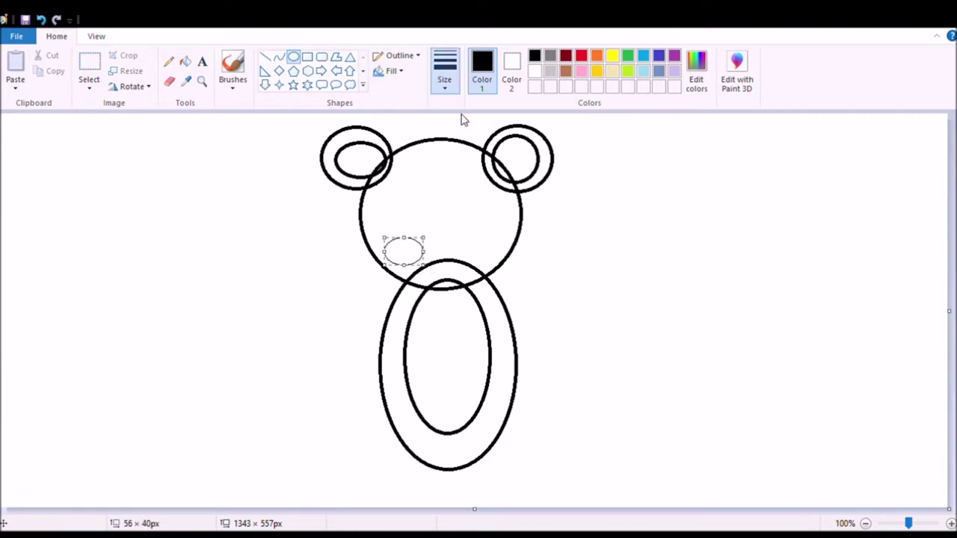
{"action": "left_click", "coordinate": [483, 273]}
{"action": "left_click_drag", "start_coordinate": [463, 235], "coordinate": [502, 258]}
{"action": "left_click", "coordinate": [630, 283]}
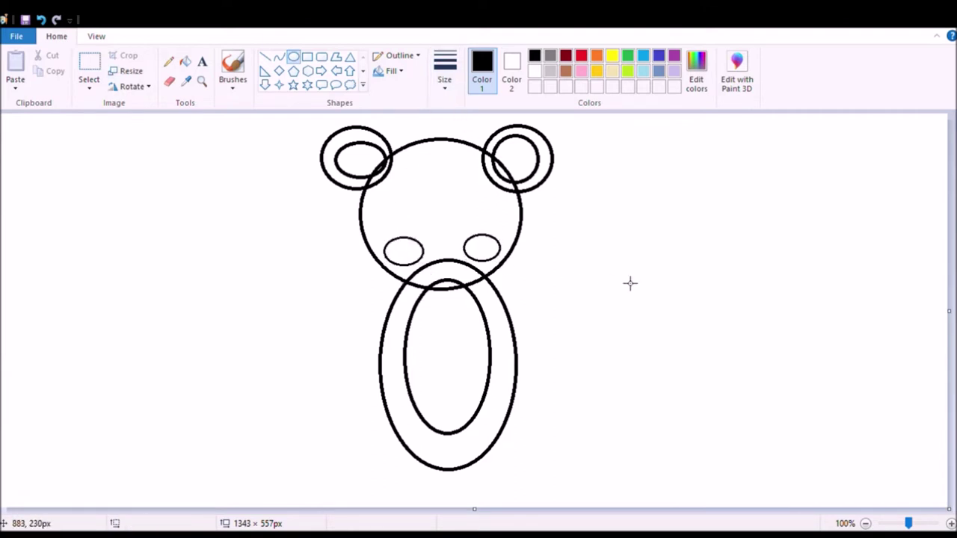
- Draw two small upright oval eyes just above the cheeks
{"action": "mouse_move", "coordinate": [403, 210]}
{"action": "left_mouse_down"}
{"action": "mouse_move", "coordinate": [419, 228]}
{"action": "mouse_move", "coordinate": [486, 225]}
{"action": "mouse_move", "coordinate": [487, 235]}
{"action": "mouse_move", "coordinate": [482, 228]}
{"action": "left_mouse_up"}
{"action": "key", "text": "ctrl+z"}
{"action": "left_click", "coordinate": [724, 275]}
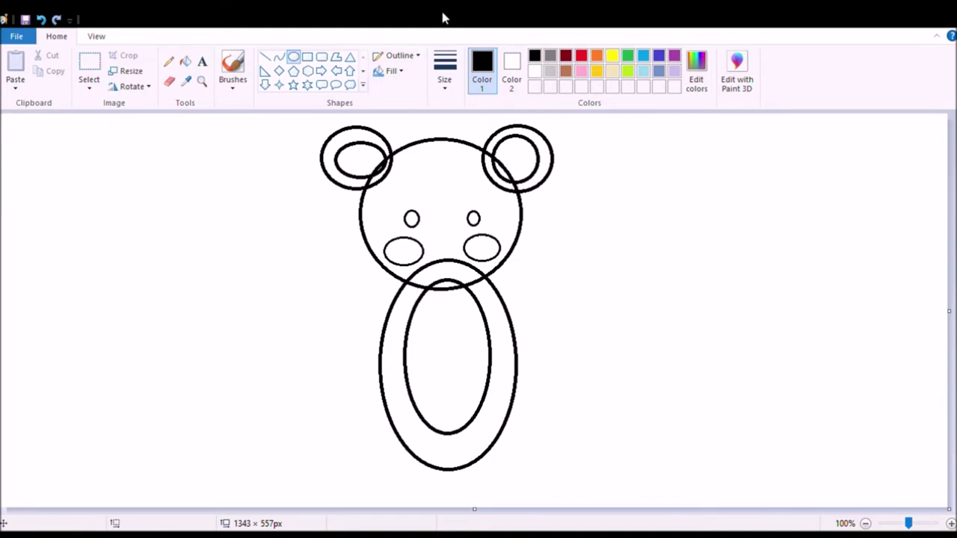
- Draw a flat oval nose about 37 × 19 px between the two eyes
{"action": "left_click", "coordinate": [950, 524]}
{"action": "left_click", "coordinate": [951, 524]}
{"action": "left_click_drag", "start_coordinate": [303, 510], "coordinate": [598, 510]}
{"action": "scroll", "coordinate": [638, 405], "scroll_direction": "down", "scroll_amount": 3}
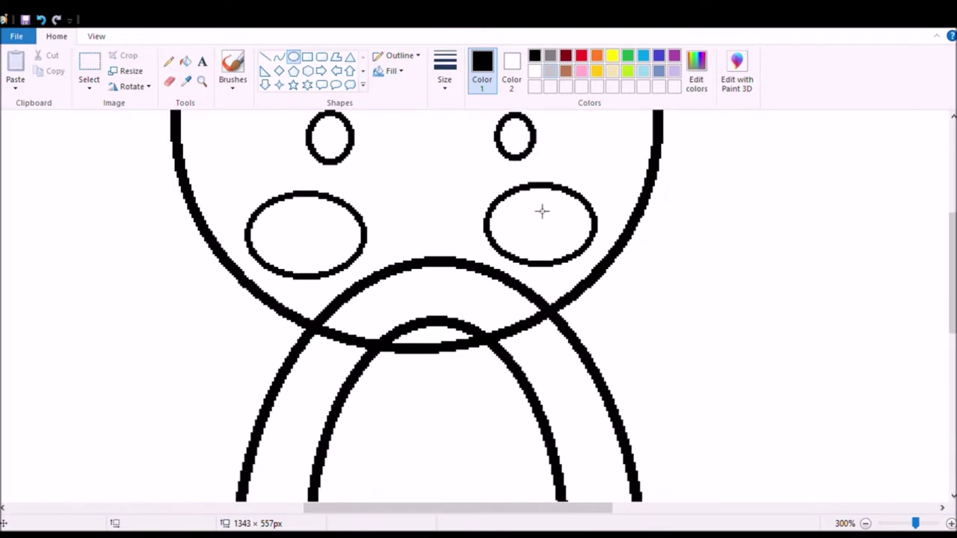
{"action": "left_click_drag", "start_coordinate": [387, 135], "coordinate": [436, 158]}
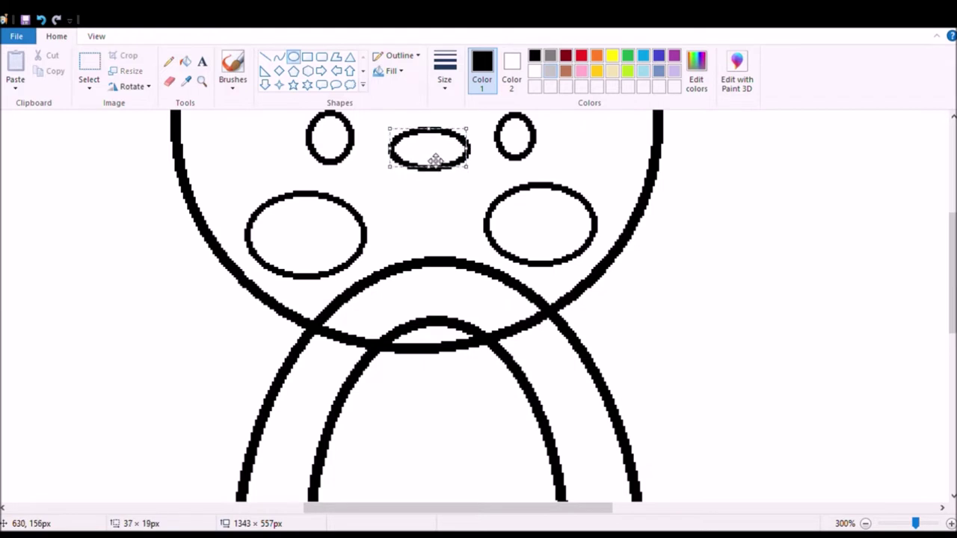
{"action": "left_click", "coordinate": [408, 252]}
- Draw a short vertical line under the nose and a small upturned mouth curve on each side of its lower end
{"action": "left_click", "coordinate": [267, 59]}
{"action": "mouse_move", "coordinate": [428, 169]}
{"action": "left_mouse_down"}
{"action": "mouse_move", "coordinate": [433, 209]}
{"action": "mouse_move", "coordinate": [432, 202]}
{"action": "left_mouse_up"}
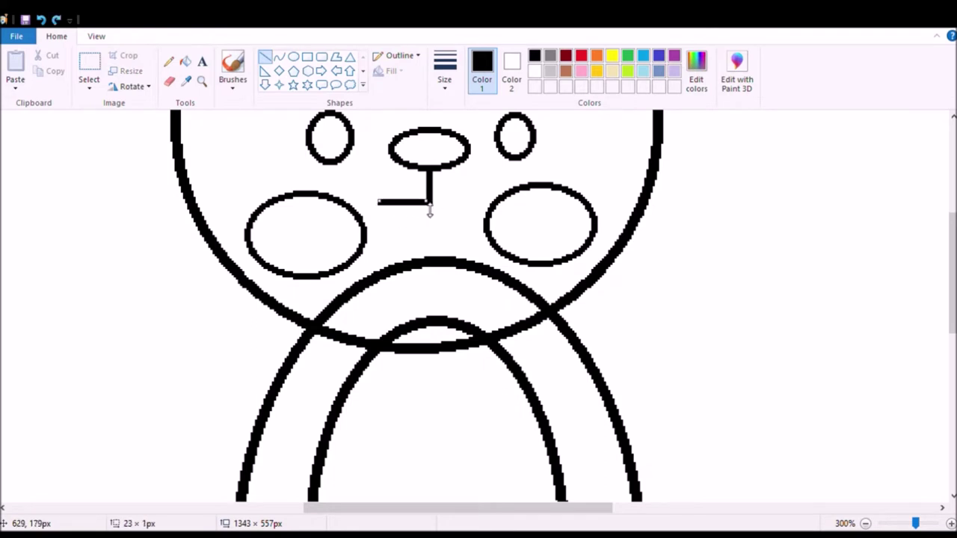
{"action": "key", "text": "ctrl+z"}
{"action": "left_click", "coordinate": [279, 56]}
{"action": "left_click_drag", "start_coordinate": [433, 209], "coordinate": [395, 209]}
{"action": "left_click", "coordinate": [406, 224]}
{"action": "left_click", "coordinate": [417, 225]}
{"action": "left_click", "coordinate": [401, 185]}
{"action": "left_click_drag", "start_coordinate": [432, 208], "coordinate": [456, 218]}
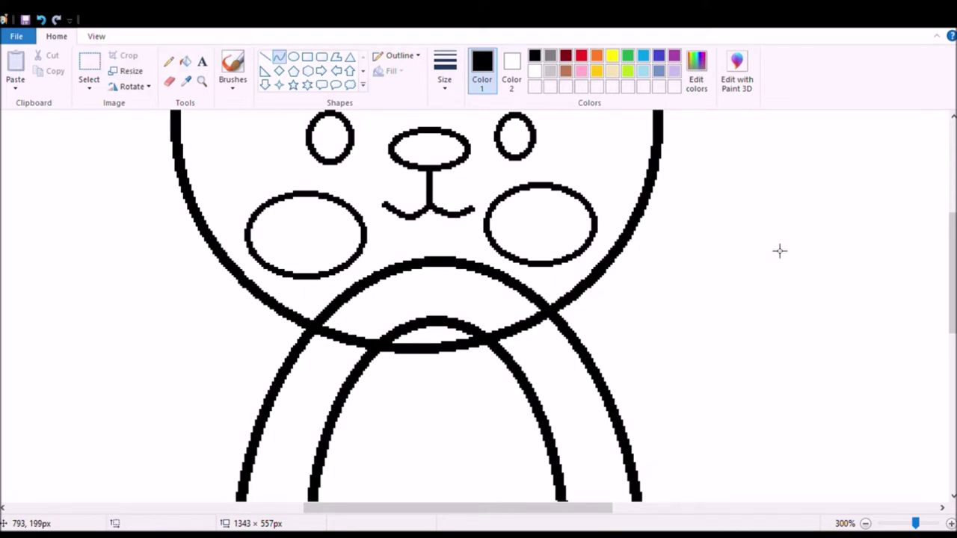
- Enlarge the eraser and erase the bottom arc of the outer body oval
{"action": "scroll", "coordinate": [780, 249], "scroll_direction": "down", "scroll_amount": 5}
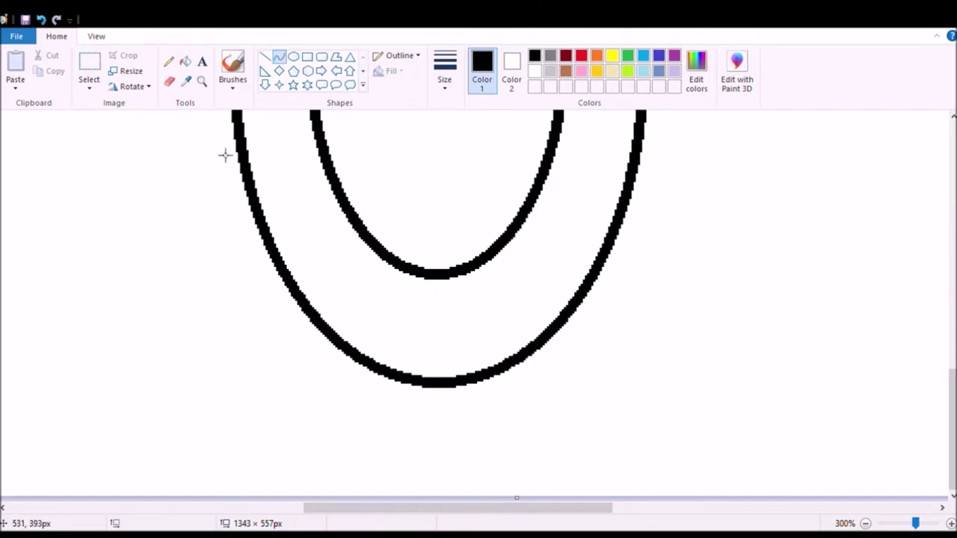
{"action": "left_click", "coordinate": [169, 81]}
{"action": "key", "text": "ctrl+plus"}
{"action": "key", "text": "ctrl+plus"}
{"action": "key", "text": "ctrl+plus"}
{"action": "key", "text": "ctrl+plus"}
{"action": "key", "text": "ctrl+plus"}
{"action": "key", "text": "ctrl+plus"}
{"action": "key", "text": "ctrl+plus"}
{"action": "key", "text": "ctrl+plus"}
{"action": "key", "text": "ctrl+plus"}
{"action": "key", "text": "ctrl+plus"}
{"action": "key", "text": "ctrl+plus"}
{"action": "key", "text": "ctrl+plus"}
{"action": "key", "text": "ctrl+plus"}
{"action": "key", "text": "ctrl+plus"}
{"action": "key", "text": "ctrl+plus"}
{"action": "key", "text": "ctrl+plus"}
{"action": "mouse_move", "coordinate": [439, 390]}
{"action": "left_mouse_down"}
{"action": "mouse_move", "coordinate": [501, 366]}
{"action": "mouse_move", "coordinate": [385, 375]}
{"action": "mouse_move", "coordinate": [371, 354]}
{"action": "mouse_move", "coordinate": [348, 349]}
{"action": "mouse_move", "coordinate": [333, 324]}
{"action": "mouse_move", "coordinate": [399, 332]}
{"action": "mouse_move", "coordinate": [509, 319]}
{"action": "mouse_move", "coordinate": [508, 349]}
{"action": "mouse_move", "coordinate": [572, 324]}
{"action": "mouse_move", "coordinate": [393, 335]}
{"action": "mouse_move", "coordinate": [327, 309]}
{"action": "mouse_move", "coordinate": [348, 396]}
{"action": "left_mouse_up"}
{"action": "left_click", "coordinate": [279, 57]}
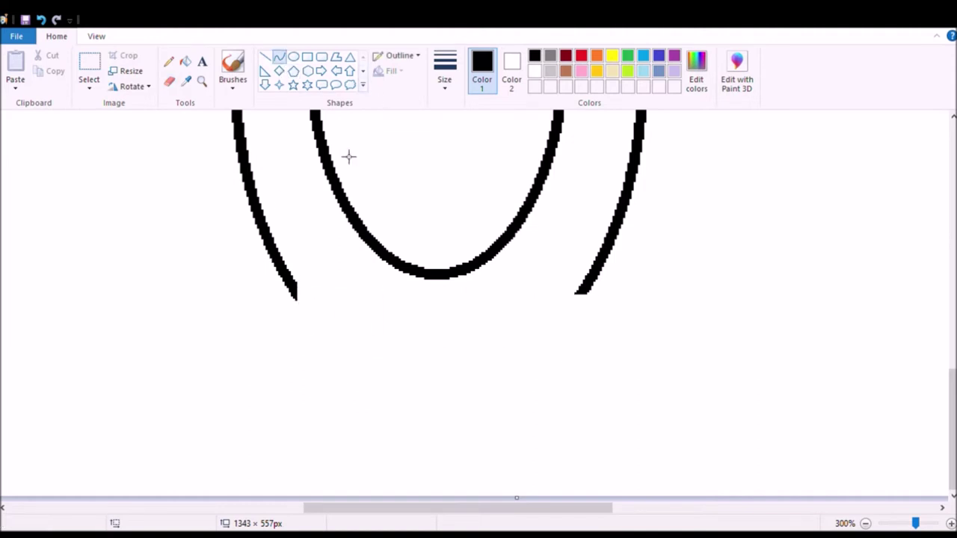
{"action": "left_click_drag", "start_coordinate": [296, 294], "coordinate": [586, 300]}
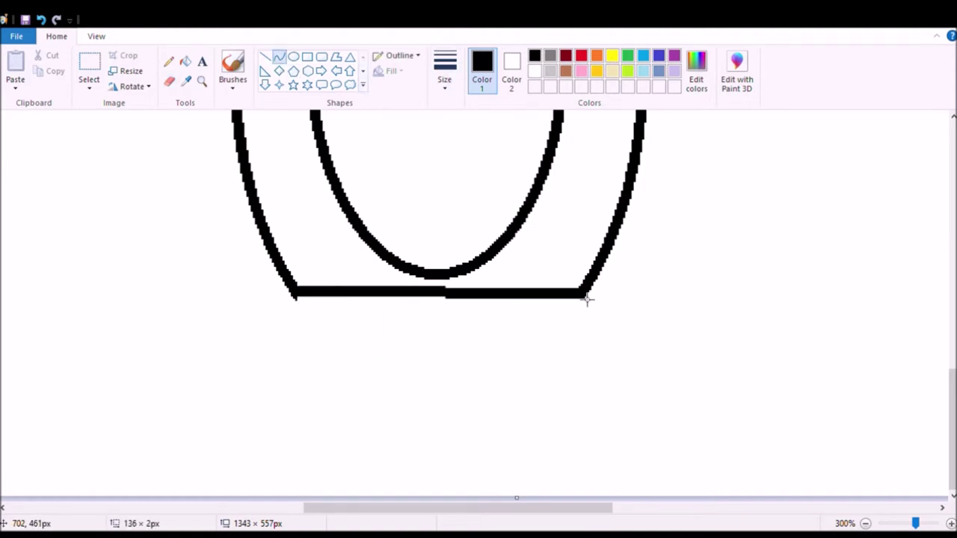
{"action": "mouse_move", "coordinate": [440, 317]}
{"action": "left_mouse_down"}
{"action": "mouse_move", "coordinate": [440, 334]}
{"action": "mouse_move", "coordinate": [440, 322]}
{"action": "left_mouse_up"}
{"action": "key", "text": "ctrl+z"}
{"action": "left_click_drag", "start_coordinate": [288, 284], "coordinate": [366, 409]}
{"action": "left_click_drag", "start_coordinate": [316, 392], "coordinate": [359, 396]}
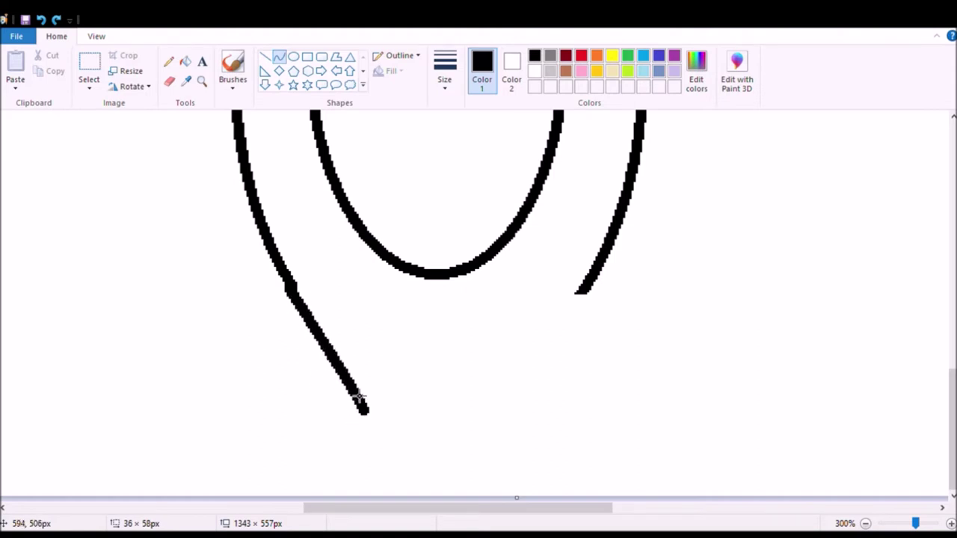
{"action": "key", "text": "Escape"}
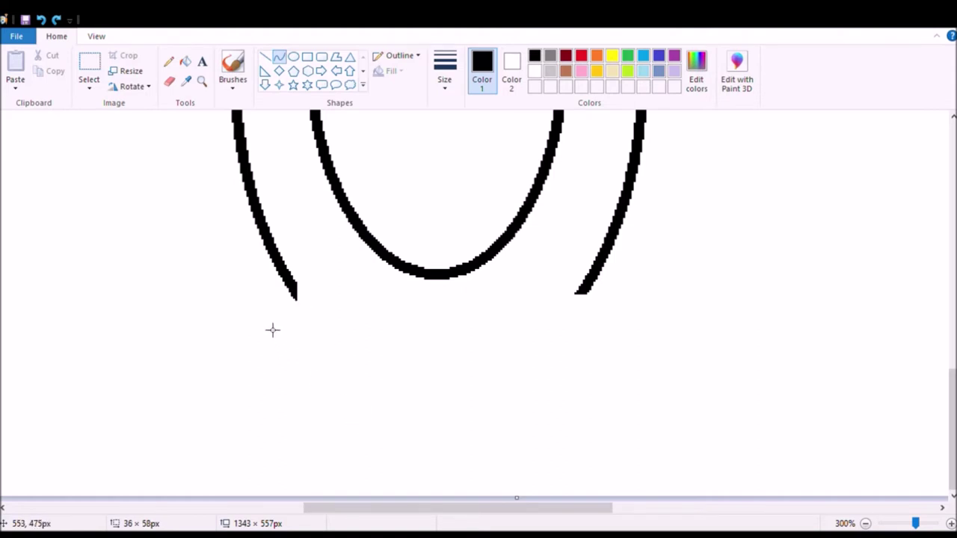
- Trim the cut ends of the body outline and draw the left leg's outer edge and foot bottom with curves
{"action": "left_click", "coordinate": [169, 82]}
{"action": "left_click", "coordinate": [292, 311]}
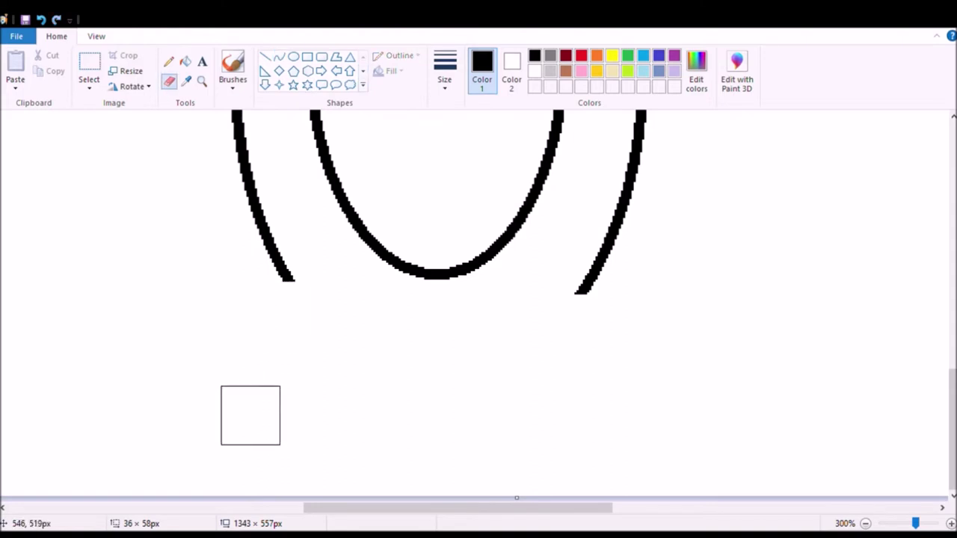
{"action": "left_click", "coordinate": [284, 57]}
{"action": "left_click_drag", "start_coordinate": [295, 287], "coordinate": [357, 377]}
{"action": "left_click", "coordinate": [357, 379]}
{"action": "left_click", "coordinate": [358, 379]}
{"action": "left_click", "coordinate": [536, 429]}
{"action": "mouse_move", "coordinate": [348, 376]}
{"action": "left_mouse_down"}
{"action": "mouse_move", "coordinate": [402, 378]}
{"action": "mouse_move", "coordinate": [376, 393]}
{"action": "mouse_move", "coordinate": [388, 392]}
{"action": "left_mouse_up"}
{"action": "left_click", "coordinate": [389, 391]}
{"action": "left_click", "coordinate": [526, 415]}
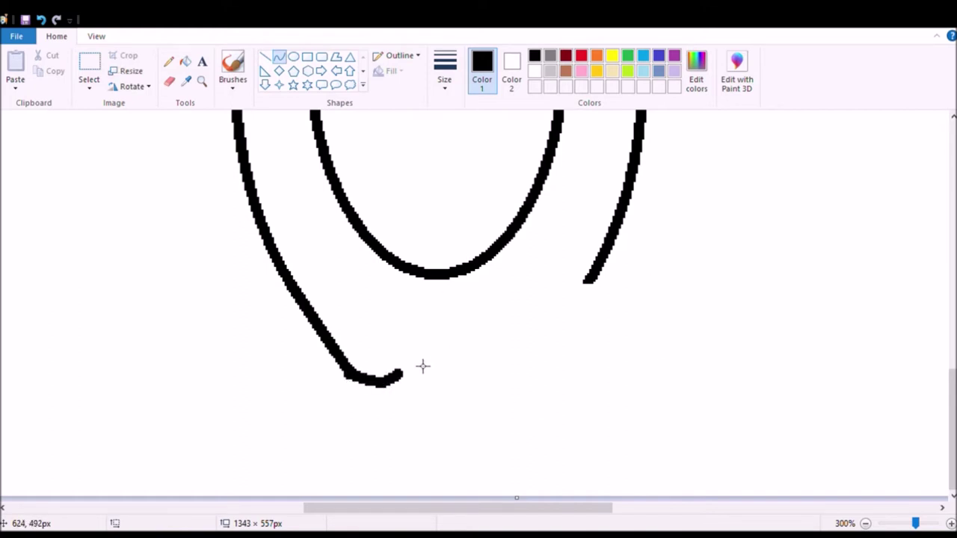
- Draw the left leg's inner edge and an arched curve between the legs
{"action": "mouse_move", "coordinate": [406, 380]}
{"action": "left_mouse_down"}
{"action": "mouse_move", "coordinate": [410, 332]}
{"action": "mouse_move", "coordinate": [409, 342]}
{"action": "left_mouse_up"}
{"action": "key", "text": "ctrl+z"}
{"action": "mouse_move", "coordinate": [403, 379]}
{"action": "left_mouse_down"}
{"action": "mouse_move", "coordinate": [418, 340]}
{"action": "mouse_move", "coordinate": [518, 339]}
{"action": "left_mouse_up"}
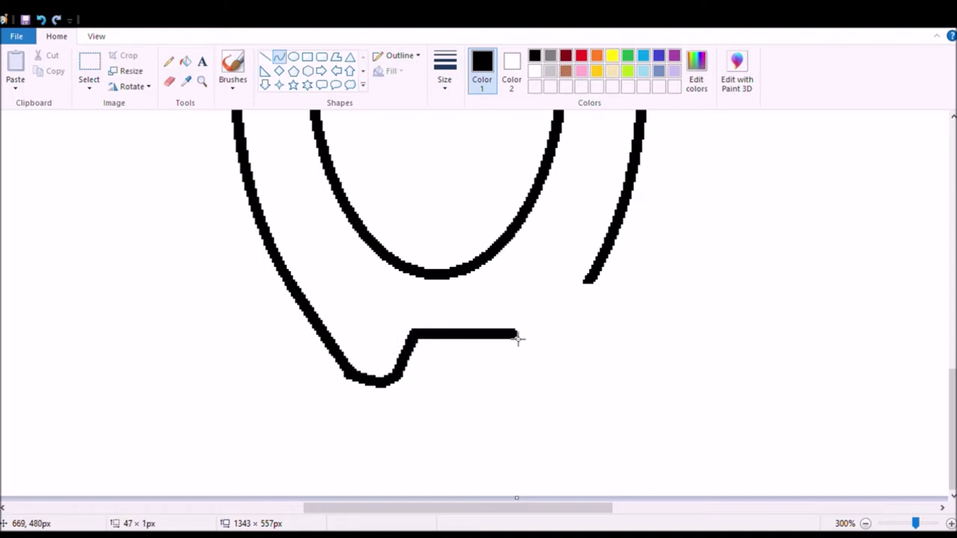
{"action": "left_click_drag", "start_coordinate": [459, 327], "coordinate": [456, 316]}
{"action": "left_click", "coordinate": [460, 317]}
{"action": "left_click", "coordinate": [457, 384]}
- Draw the right leg's outer edge and a rounded foot, joining it to the arch between the legs
{"action": "mouse_move", "coordinate": [593, 287]}
{"action": "left_mouse_down"}
{"action": "mouse_move", "coordinate": [591, 365]}
{"action": "mouse_move", "coordinate": [605, 344]}
{"action": "mouse_move", "coordinate": [602, 361]}
{"action": "left_mouse_up"}
{"action": "left_click", "coordinate": [602, 361]}
{"action": "left_click", "coordinate": [584, 396]}
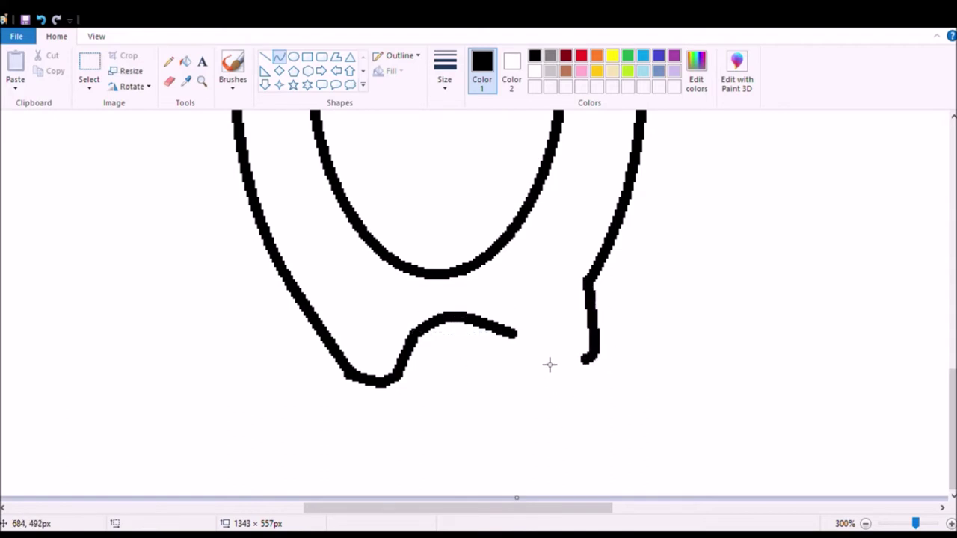
{"action": "left_click_drag", "start_coordinate": [517, 335], "coordinate": [584, 361]}
{"action": "left_click_drag", "start_coordinate": [568, 367], "coordinate": [554, 380]}
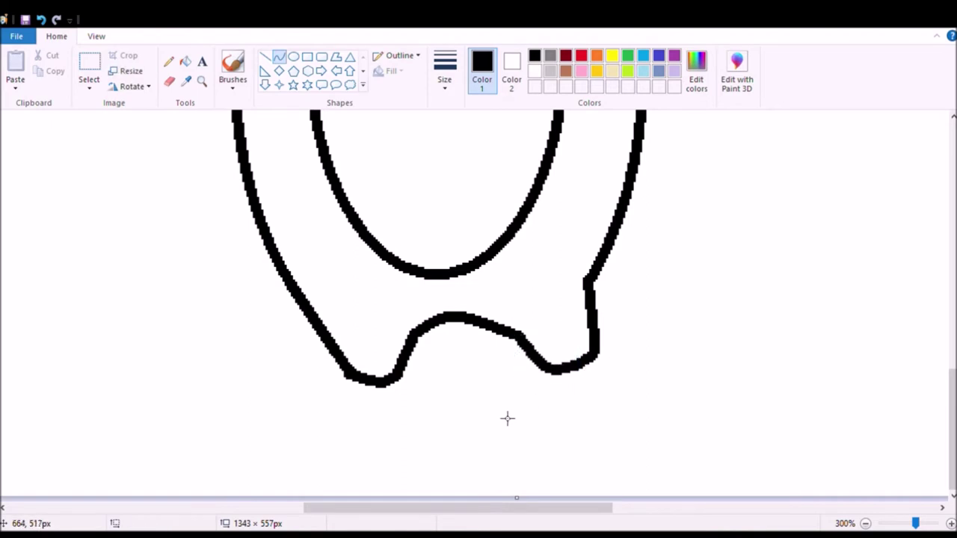
{"action": "scroll", "coordinate": [340, 327], "scroll_direction": "up", "scroll_amount": 3}
{"action": "scroll", "coordinate": [341, 326], "scroll_direction": "up", "scroll_amount": 3}
{"action": "scroll", "coordinate": [341, 327], "scroll_direction": "down", "scroll_amount": 5}
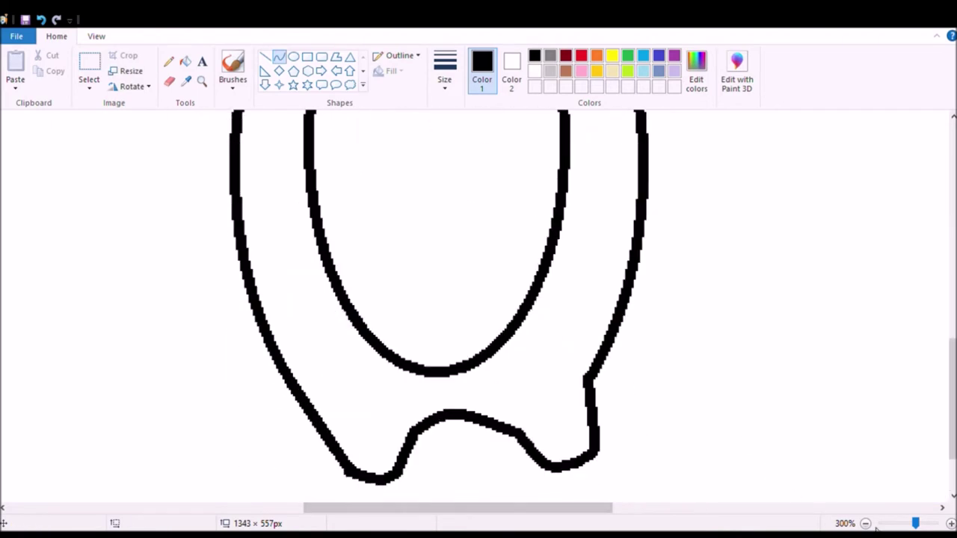
{"action": "left_click", "coordinate": [866, 524]}
{"action": "left_click", "coordinate": [866, 523]}
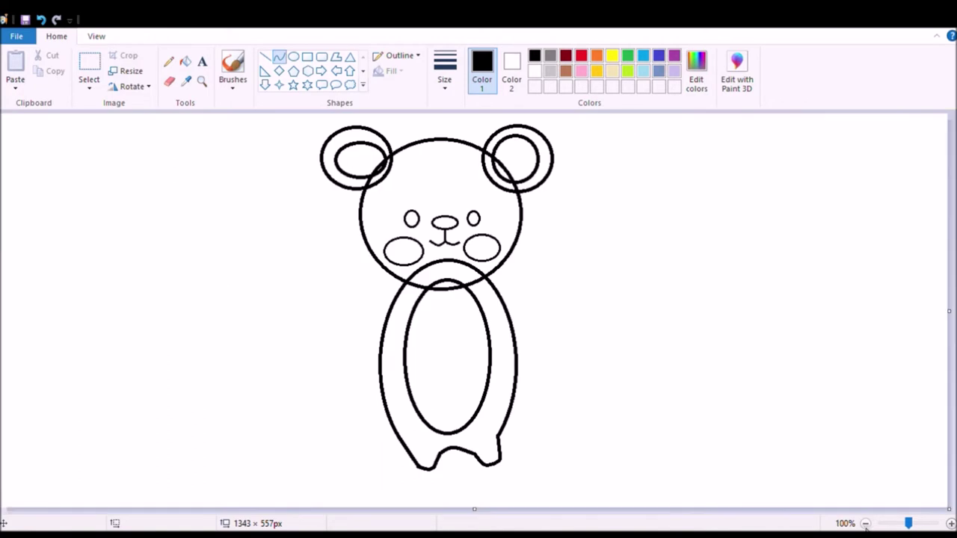
- Erase both legs and the arch, leaving the body outline open at the bottom
{"action": "left_click", "coordinate": [951, 523]}
{"action": "left_click", "coordinate": [951, 523]}
{"action": "scroll", "coordinate": [844, 367], "scroll_direction": "down", "scroll_amount": 10}
{"action": "left_click_drag", "start_coordinate": [203, 510], "coordinate": [511, 512]}
{"action": "left_click", "coordinate": [169, 81]}
{"action": "mouse_move", "coordinate": [498, 352]}
{"action": "left_mouse_down"}
{"action": "mouse_move", "coordinate": [551, 344]}
{"action": "mouse_move", "coordinate": [222, 357]}
{"action": "mouse_move", "coordinate": [450, 326]}
{"action": "mouse_move", "coordinate": [284, 325]}
{"action": "mouse_move", "coordinate": [551, 297]}
{"action": "mouse_move", "coordinate": [242, 306]}
{"action": "mouse_move", "coordinate": [508, 298]}
{"action": "left_mouse_up"}
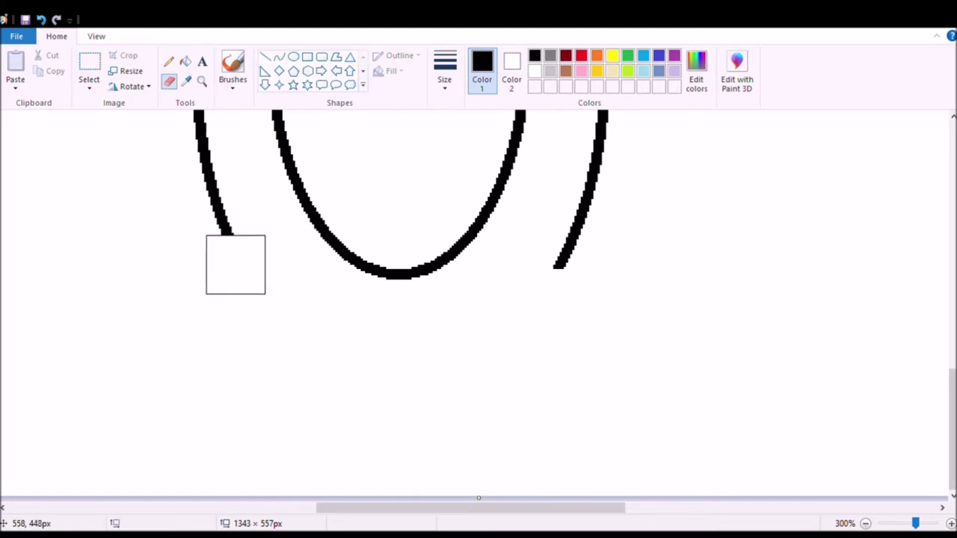
{"action": "left_click", "coordinate": [293, 57]}
{"action": "scroll", "coordinate": [329, 269], "scroll_direction": "up", "scroll_amount": 3}
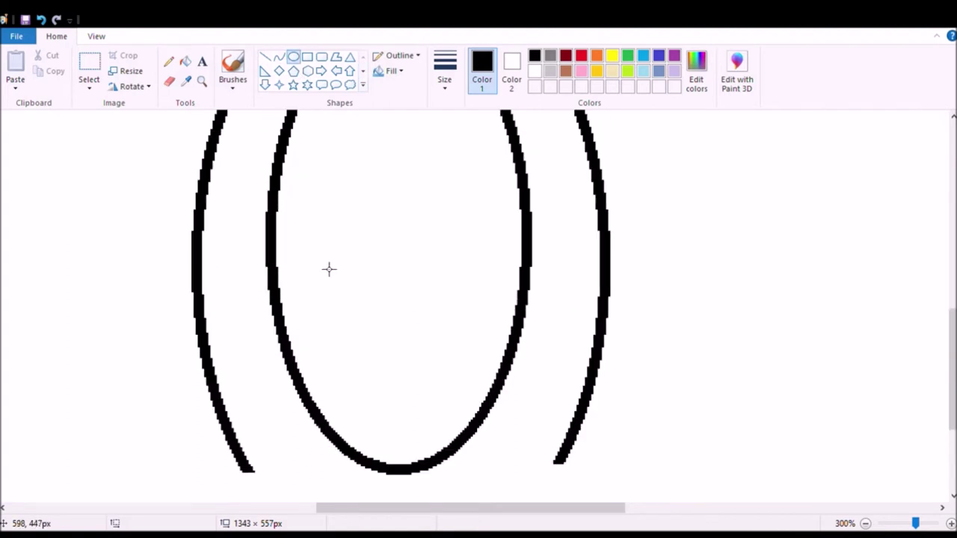
{"action": "left_click", "coordinate": [865, 524]}
{"action": "left_click", "coordinate": [865, 523]}
{"action": "left_click_drag", "start_coordinate": [400, 285], "coordinate": [550, 485]}
{"action": "left_click_drag", "start_coordinate": [491, 441], "coordinate": [466, 411]}
{"action": "left_click_drag", "start_coordinate": [380, 365], "coordinate": [388, 366]}
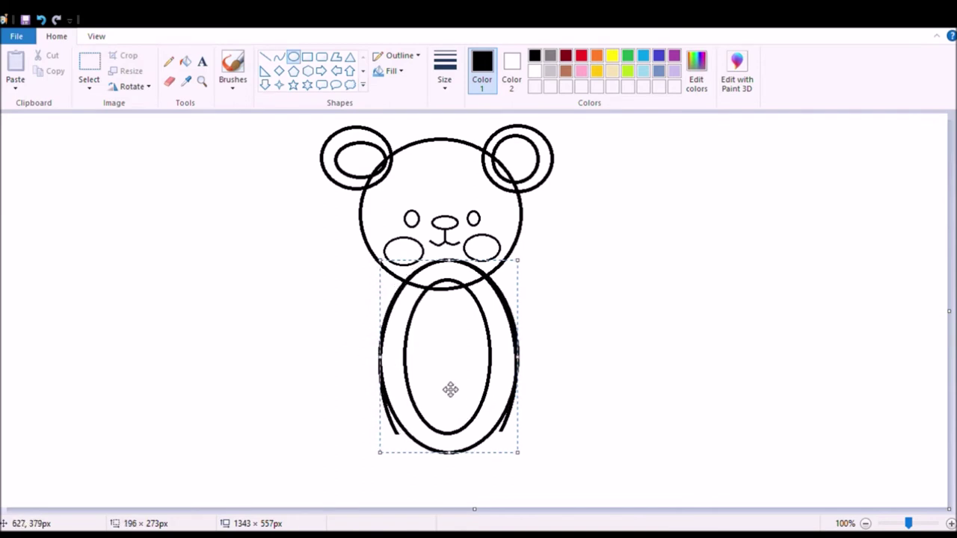
{"action": "left_click_drag", "start_coordinate": [527, 357], "coordinate": [522, 356]}
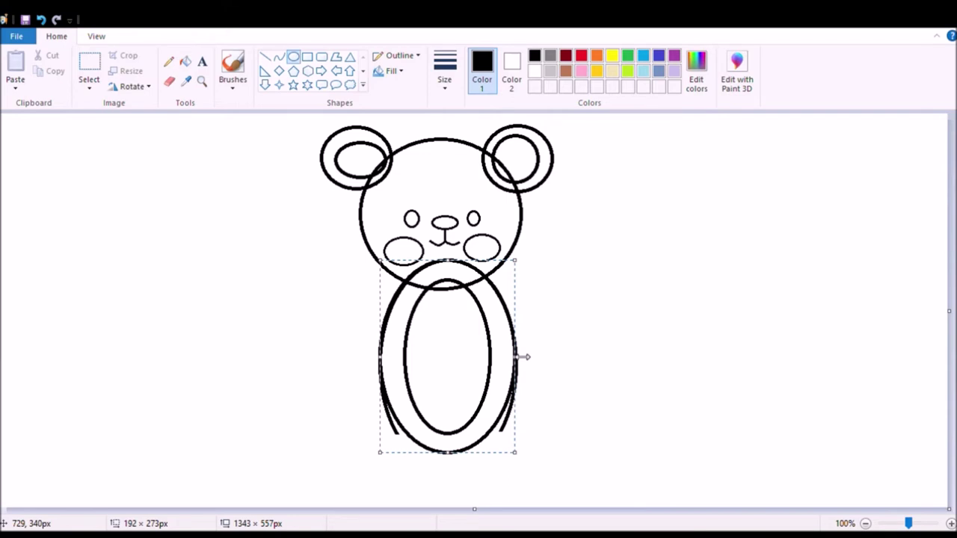
{"action": "left_click_drag", "start_coordinate": [446, 323], "coordinate": [450, 324]}
{"action": "left_click", "coordinate": [639, 387]}
{"action": "key", "text": "ctrl+z"}
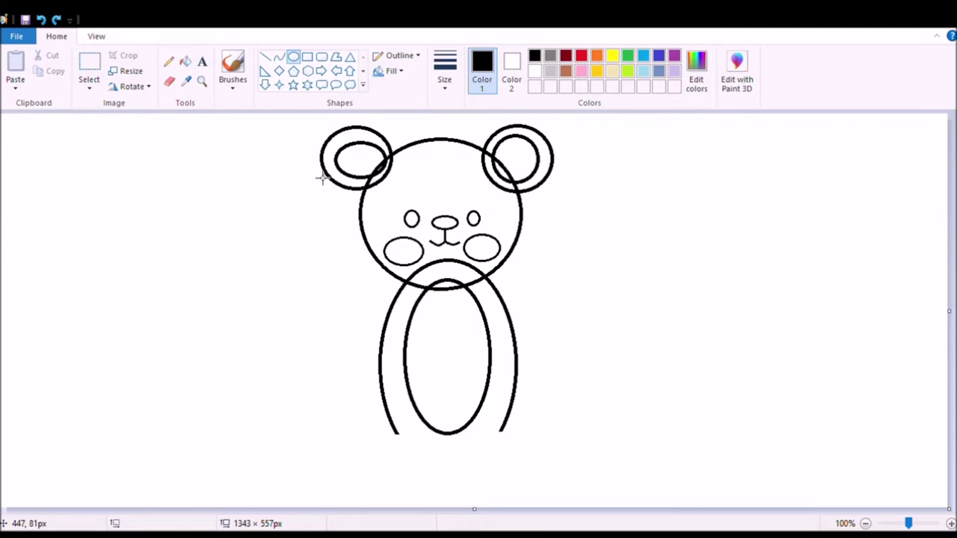
- Draw the left leg's outer edge as a curve extending down from the left end of the body outline
{"action": "left_click", "coordinate": [279, 56]}
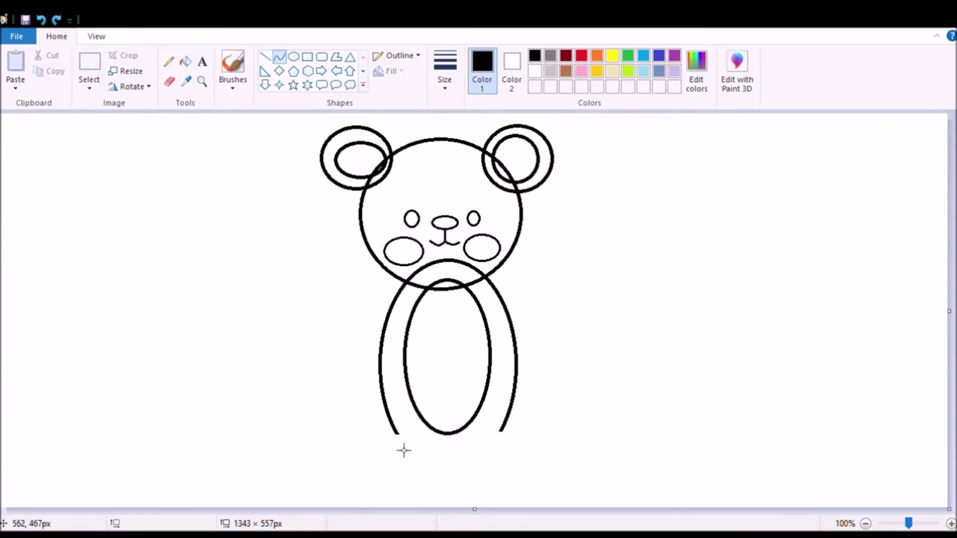
{"action": "left_click_drag", "start_coordinate": [394, 433], "coordinate": [420, 473]}
{"action": "key", "text": "ctrl+z"}
{"action": "left_click_drag", "start_coordinate": [400, 438], "coordinate": [419, 476]}
{"action": "key", "text": "ctrl+z"}
{"action": "left_click_drag", "start_coordinate": [403, 439], "coordinate": [453, 455]}
{"action": "left_click", "coordinate": [316, 478]}
{"action": "left_click", "coordinate": [430, 491]}
{"action": "left_click", "coordinate": [448, 486]}
{"action": "left_click", "coordinate": [521, 473]}
{"action": "key", "text": "ctrl+z"}
{"action": "left_click_drag", "start_coordinate": [451, 465], "coordinate": [498, 464]}
{"action": "key", "text": "ctrl+z"}
{"action": "key", "text": "ctrl+z"}
- Draw the right leg's outer edge as a curve extending down from the right end of the body outline
{"action": "left_click_drag", "start_coordinate": [500, 430], "coordinate": [517, 465]}
{"action": "key", "text": "ctrl+z"}
{"action": "key", "text": "ctrl+z"}
{"action": "mouse_move", "coordinate": [500, 430]}
{"action": "left_mouse_down"}
{"action": "mouse_move", "coordinate": [502, 479]}
{"action": "mouse_move", "coordinate": [493, 476]}
{"action": "mouse_move", "coordinate": [509, 462]}
{"action": "mouse_move", "coordinate": [499, 447]}
{"action": "left_mouse_up"}
- Draw a shallow arched curve about 63 × 12 px between the legs, just below the belly oval
{"action": "mouse_move", "coordinate": [427, 457]}
{"action": "left_mouse_down"}
{"action": "mouse_move", "coordinate": [484, 464]}
{"action": "mouse_move", "coordinate": [456, 453]}
{"action": "left_mouse_up"}
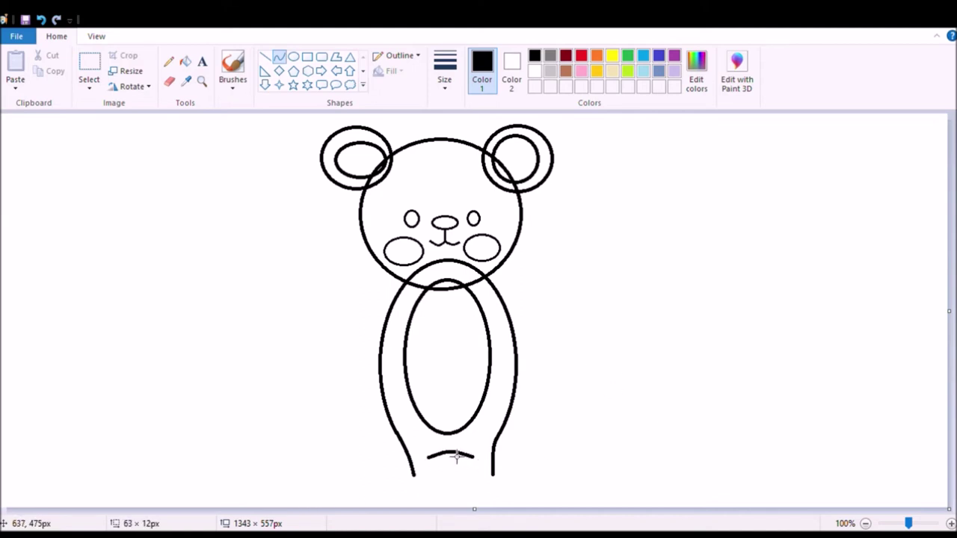
{"action": "left_click", "coordinate": [454, 456]}
{"action": "left_click_drag", "start_coordinate": [493, 483], "coordinate": [493, 485]}
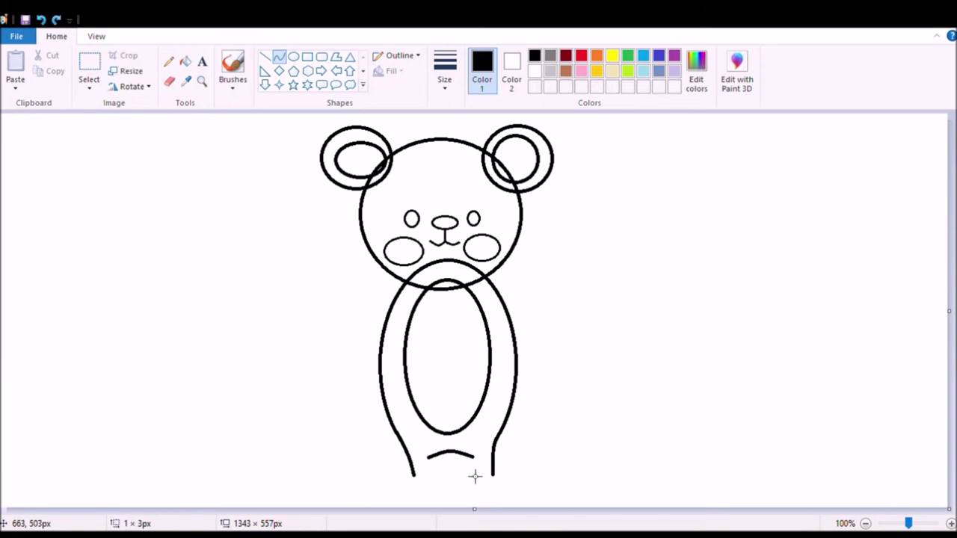
- Draw the inner edges of both legs down from the arch and add curved foot bottoms
{"action": "left_click_drag", "start_coordinate": [435, 467], "coordinate": [435, 487]}
{"action": "left_click", "coordinate": [443, 503]}
{"action": "left_click_drag", "start_coordinate": [478, 464], "coordinate": [492, 498]}
{"action": "left_click", "coordinate": [431, 489]}
{"action": "mouse_move", "coordinate": [437, 489]}
{"action": "left_mouse_down"}
{"action": "mouse_move", "coordinate": [419, 490]}
{"action": "mouse_move", "coordinate": [428, 494]}
{"action": "left_mouse_up"}
{"action": "left_click", "coordinate": [425, 491]}
{"action": "left_click", "coordinate": [407, 494]}
{"action": "mouse_move", "coordinate": [420, 482]}
{"action": "left_mouse_down"}
{"action": "mouse_move", "coordinate": [417, 491]}
{"action": "mouse_move", "coordinate": [410, 486]}
{"action": "left_mouse_up"}
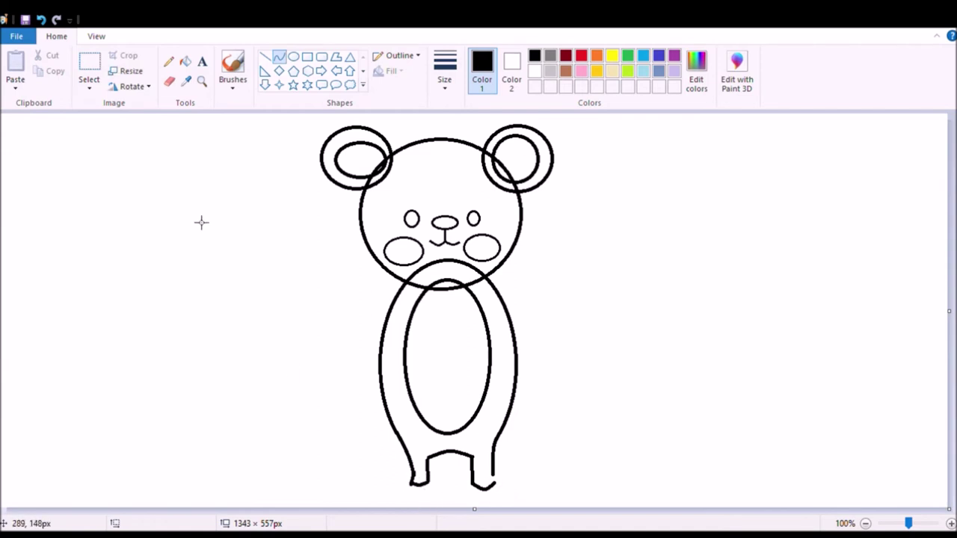
- Erase the left leg's outer edge and redraw it about 8 × 53 px, reaching the foot
{"action": "left_click", "coordinate": [169, 81]}
{"action": "left_click", "coordinate": [406, 472]}
{"action": "left_click", "coordinate": [279, 58]}
{"action": "left_click", "coordinate": [169, 81]}
{"action": "left_click_drag", "start_coordinate": [399, 474], "coordinate": [402, 457]}
{"action": "left_click", "coordinate": [278, 59]}
{"action": "left_click_drag", "start_coordinate": [410, 453], "coordinate": [417, 490]}
{"action": "key", "text": "ctrl+z"}
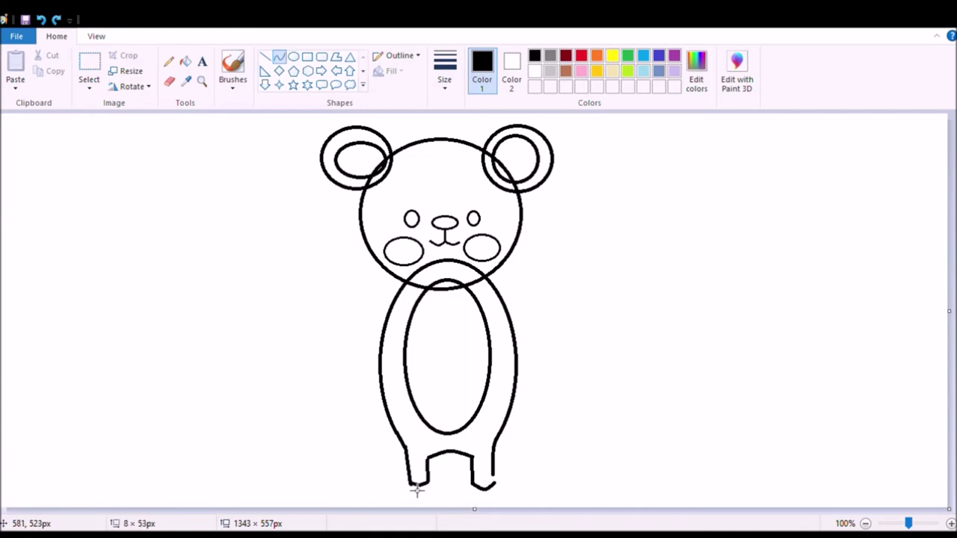
{"action": "left_click", "coordinate": [413, 467]}
- Close the gap between the right leg's outer edge and its foot with a short straight line
{"action": "left_click", "coordinate": [265, 57]}
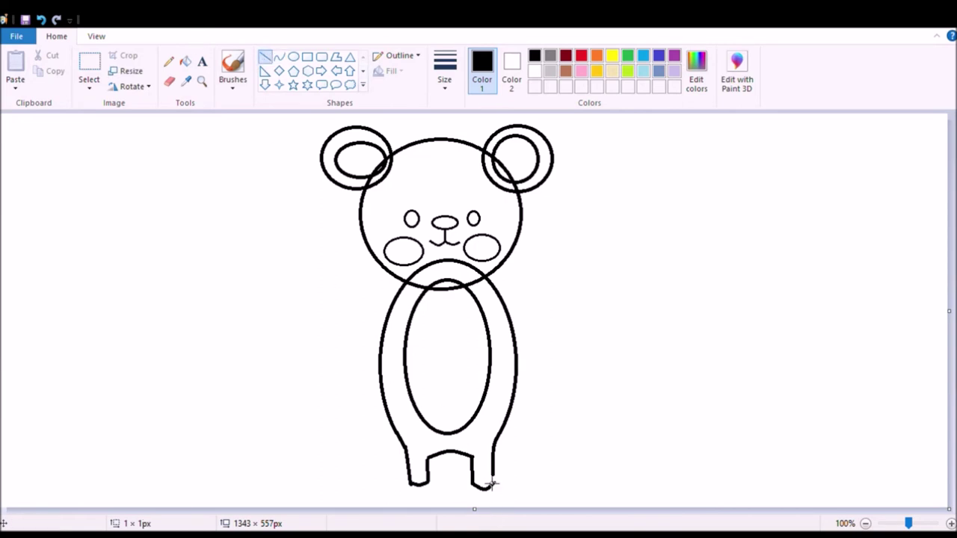
{"action": "mouse_move", "coordinate": [493, 473]}
{"action": "left_mouse_down"}
{"action": "mouse_move", "coordinate": [501, 489]}
{"action": "mouse_move", "coordinate": [493, 485]}
{"action": "left_mouse_up"}
{"action": "left_click", "coordinate": [496, 505]}
{"action": "left_click_drag", "start_coordinate": [387, 414], "coordinate": [177, 341]}
{"action": "left_click_drag", "start_coordinate": [285, 397], "coordinate": [263, 405]}
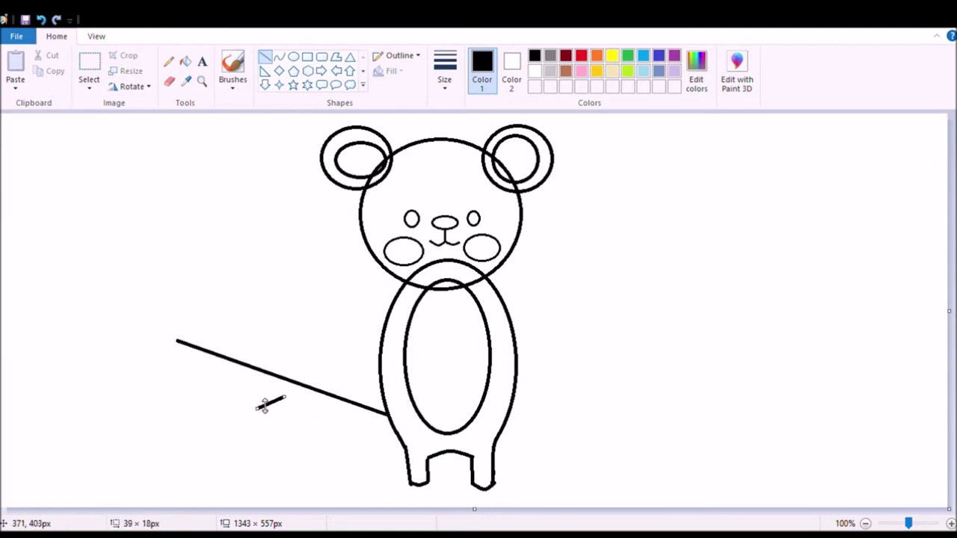
{"action": "key", "text": "ctrl+z"}
{"action": "key", "text": "ctrl+z"}
- Draw a tapering tail about 262 px wide from two bent curves, running from the body's lower-left edge and meeting at a pointed tip
{"action": "left_click", "coordinate": [279, 57]}
{"action": "left_click_drag", "start_coordinate": [386, 408], "coordinate": [205, 354]}
{"action": "left_click_drag", "start_coordinate": [295, 382], "coordinate": [285, 430]}
{"action": "left_click", "coordinate": [105, 373]}
{"action": "mouse_move", "coordinate": [394, 426]}
{"action": "left_mouse_down"}
{"action": "mouse_move", "coordinate": [188, 367]}
{"action": "mouse_move", "coordinate": [205, 356]}
{"action": "left_mouse_up"}
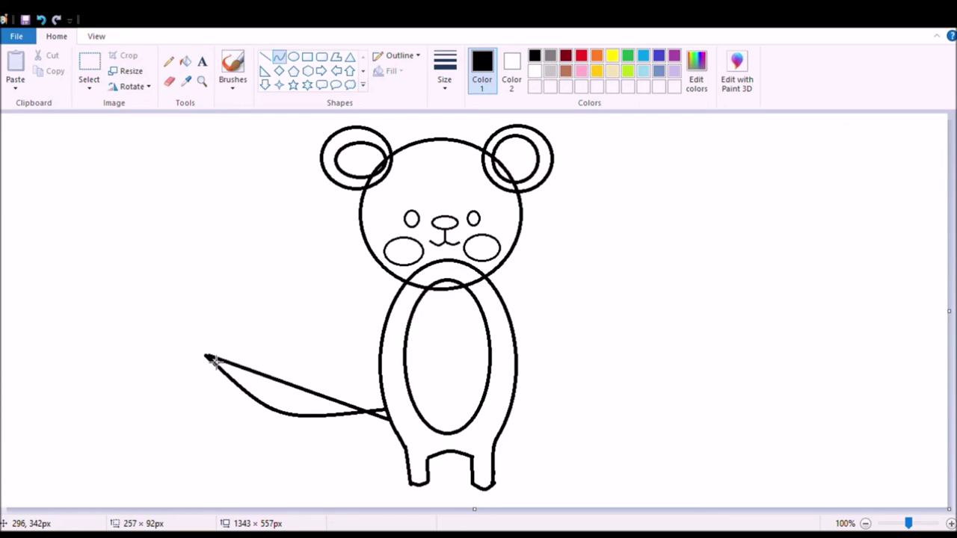
{"action": "mouse_move", "coordinate": [267, 396]}
{"action": "left_mouse_down"}
{"action": "mouse_move", "coordinate": [271, 438]}
{"action": "mouse_move", "coordinate": [282, 444]}
{"action": "left_mouse_up"}
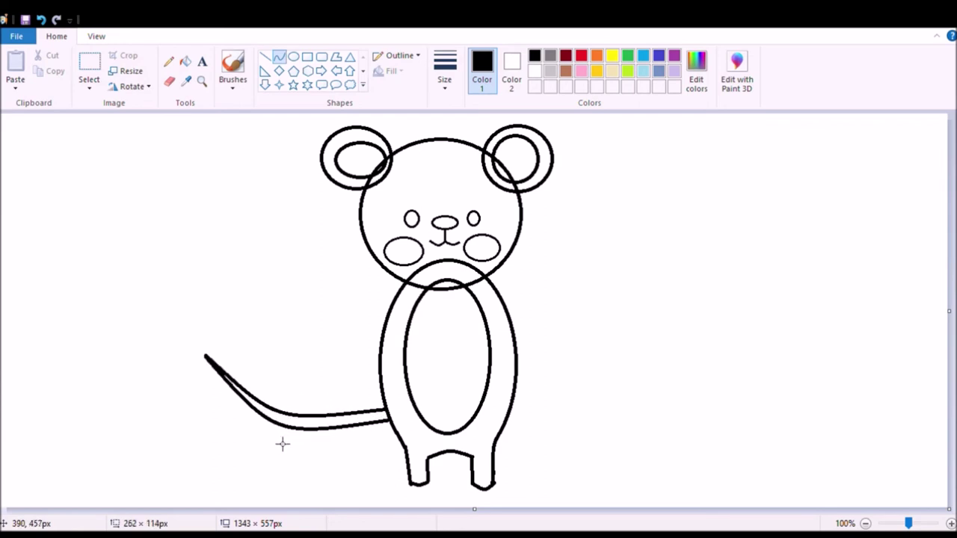
{"action": "left_click", "coordinate": [278, 297]}
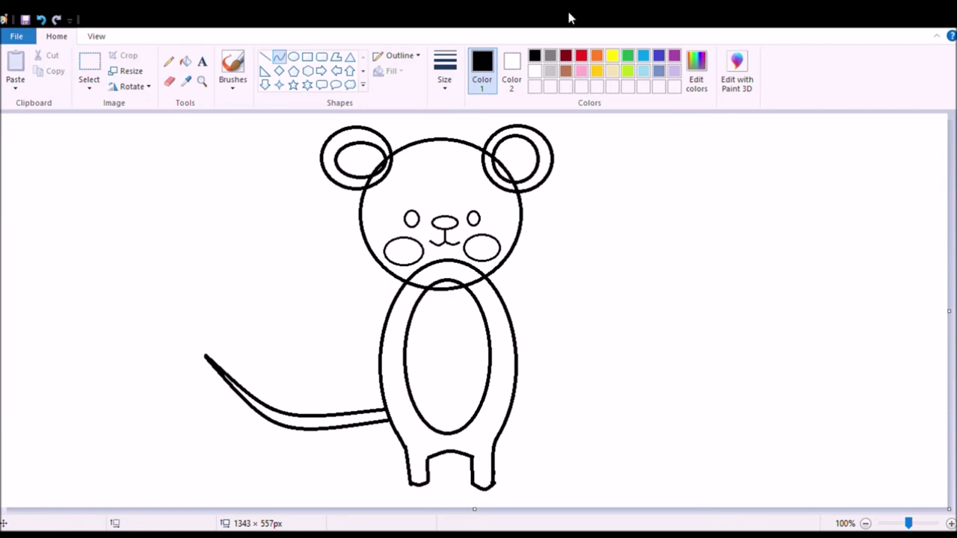
- Erase the parts of both ears' outer and inner outlines that lie inside the head circle, using a smaller eraser
{"action": "left_click", "coordinate": [950, 524]}
{"action": "left_click", "coordinate": [950, 523]}
{"action": "left_click_drag", "start_coordinate": [305, 509], "coordinate": [552, 508]}
{"action": "left_click", "coordinate": [169, 81]}
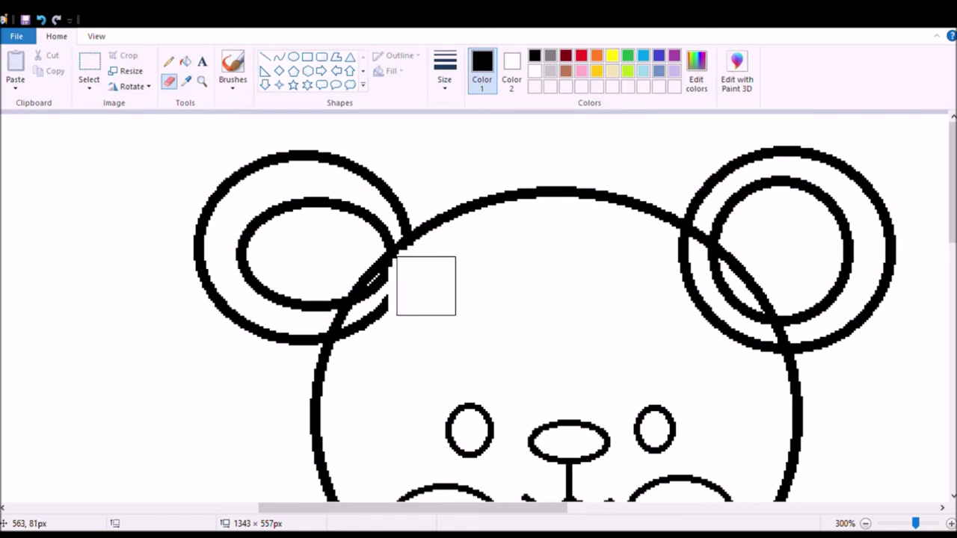
{"action": "key", "text": "ctrl+minus"}
{"action": "key", "text": "ctrl+minus"}
{"action": "key", "text": "ctrl+minus"}
{"action": "key", "text": "ctrl+minus"}
{"action": "key", "text": "ctrl+minus"}
{"action": "key", "text": "ctrl+minus"}
{"action": "left_click_drag", "start_coordinate": [395, 289], "coordinate": [357, 347]}
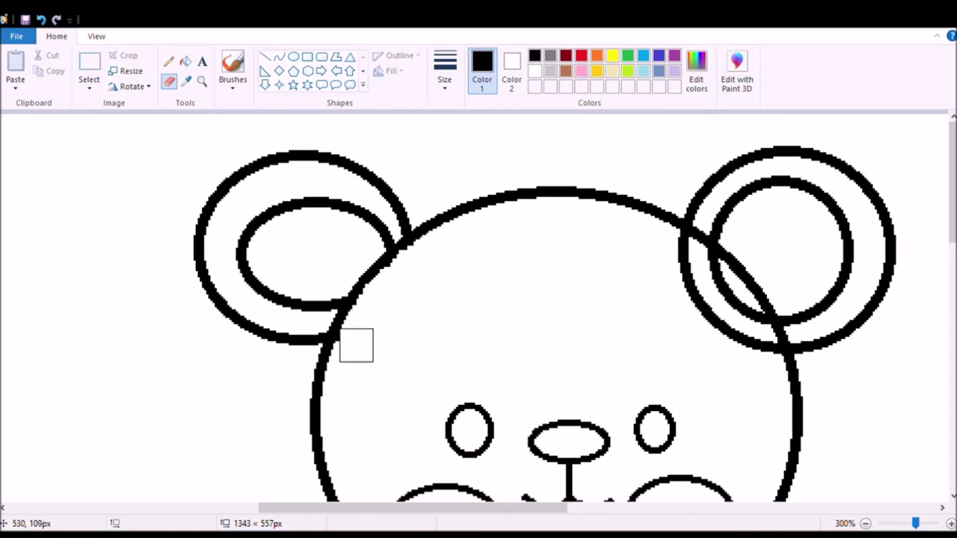
{"action": "mouse_move", "coordinate": [681, 258]}
{"action": "left_mouse_down"}
{"action": "mouse_move", "coordinate": [676, 252]}
{"action": "mouse_move", "coordinate": [710, 317]}
{"action": "mouse_move", "coordinate": [760, 352]}
{"action": "mouse_move", "coordinate": [697, 269]}
{"action": "left_mouse_up"}
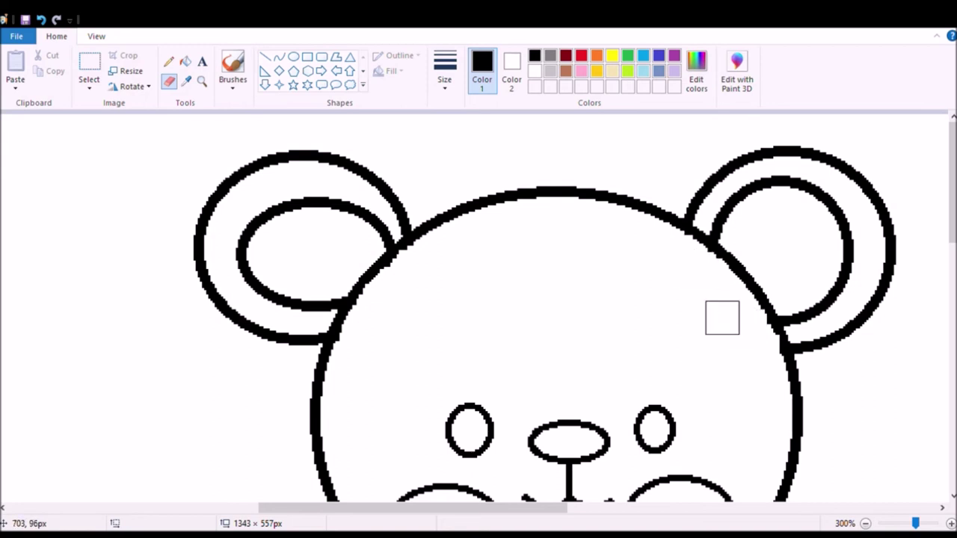
- Erase the tops of the body and belly ovals that overlap the lower part of the face
{"action": "scroll", "coordinate": [678, 337], "scroll_direction": "down", "scroll_amount": 3}
{"action": "mouse_move", "coordinate": [543, 297]}
{"action": "left_mouse_down"}
{"action": "mouse_move", "coordinate": [464, 304]}
{"action": "mouse_move", "coordinate": [601, 267]}
{"action": "mouse_move", "coordinate": [653, 290]}
{"action": "mouse_move", "coordinate": [674, 288]}
{"action": "mouse_move", "coordinate": [538, 314]}
{"action": "mouse_move", "coordinate": [531, 324]}
{"action": "mouse_move", "coordinate": [606, 316]}
{"action": "left_mouse_up"}
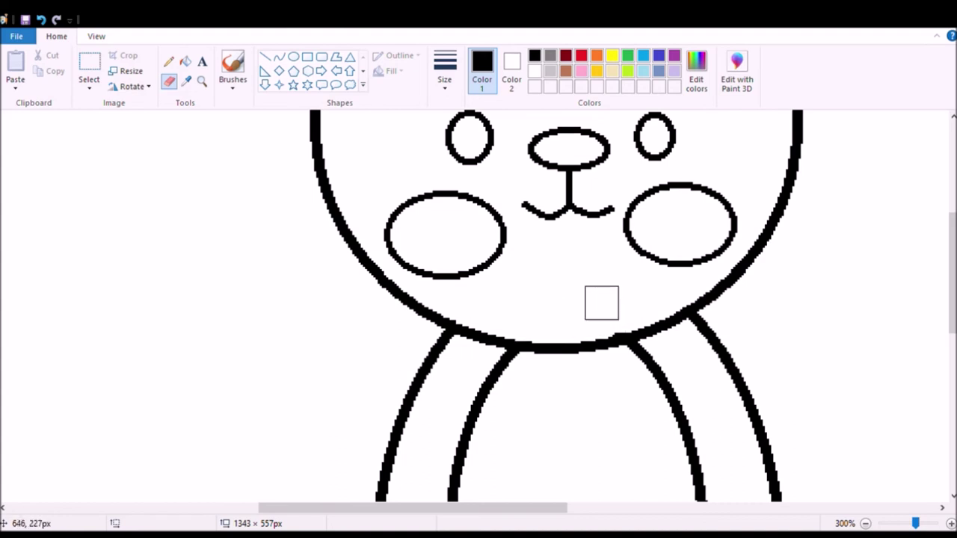
{"action": "scroll", "coordinate": [600, 299], "scroll_direction": "down", "scroll_amount": 5}
{"action": "left_click", "coordinate": [866, 523]}
{"action": "left_click", "coordinate": [866, 523]}
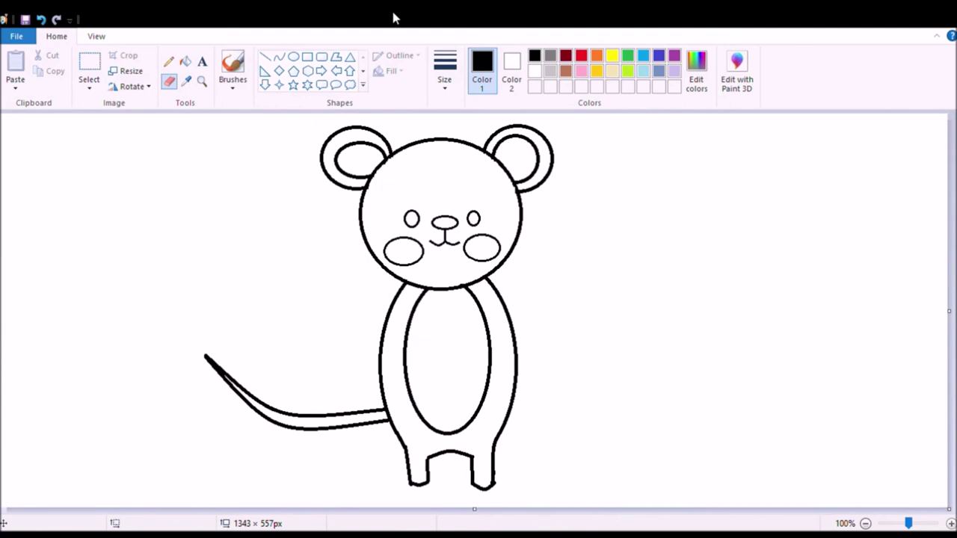
- Fill the head, body and legs with gray, and recolor the connected black outlines in the same gray
{"action": "left_click", "coordinate": [551, 56]}
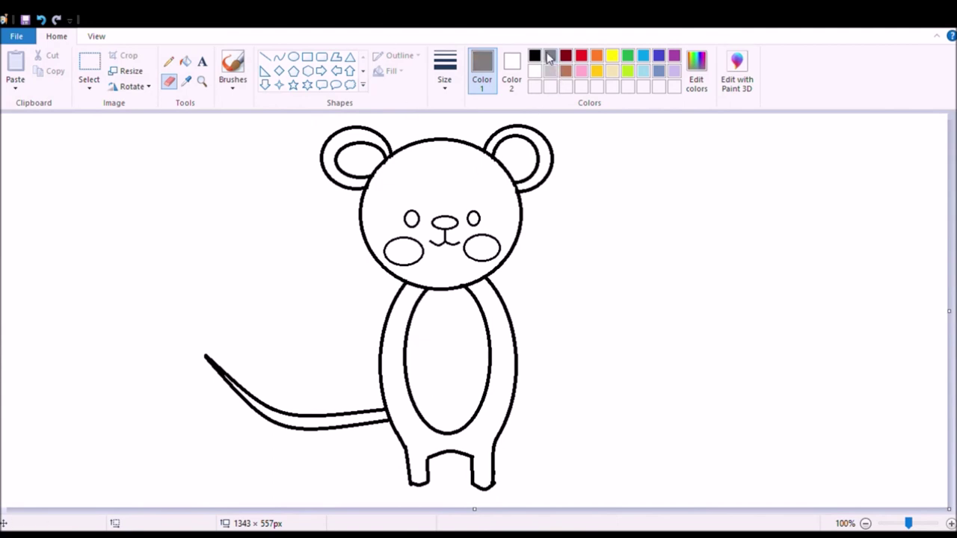
{"action": "left_click", "coordinate": [186, 61]}
{"action": "left_click", "coordinate": [444, 206]}
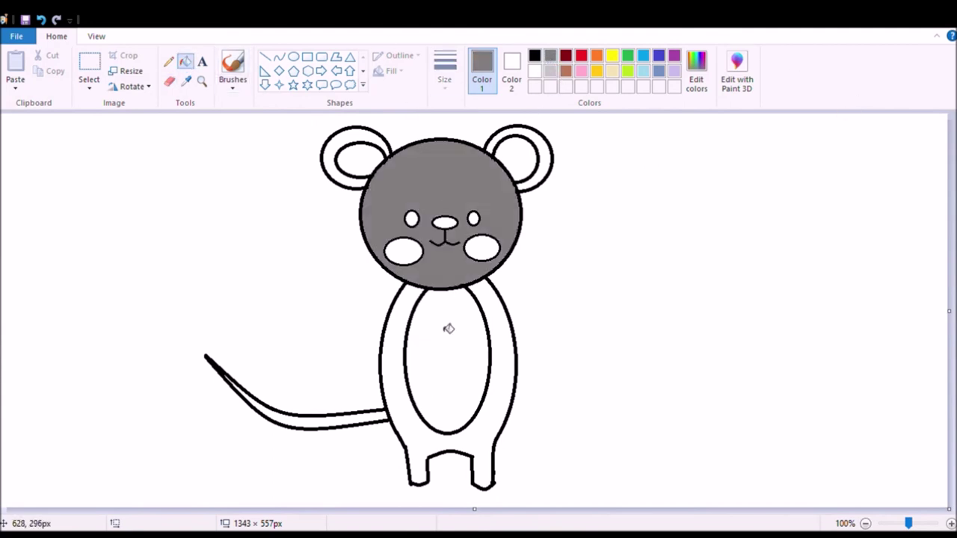
{"action": "left_click", "coordinate": [507, 400]}
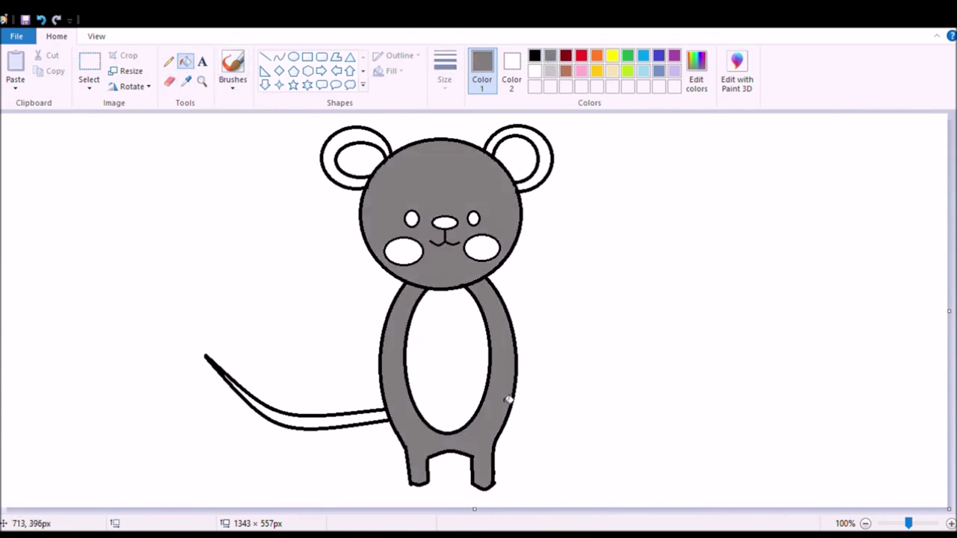
{"action": "left_click", "coordinate": [404, 285]}
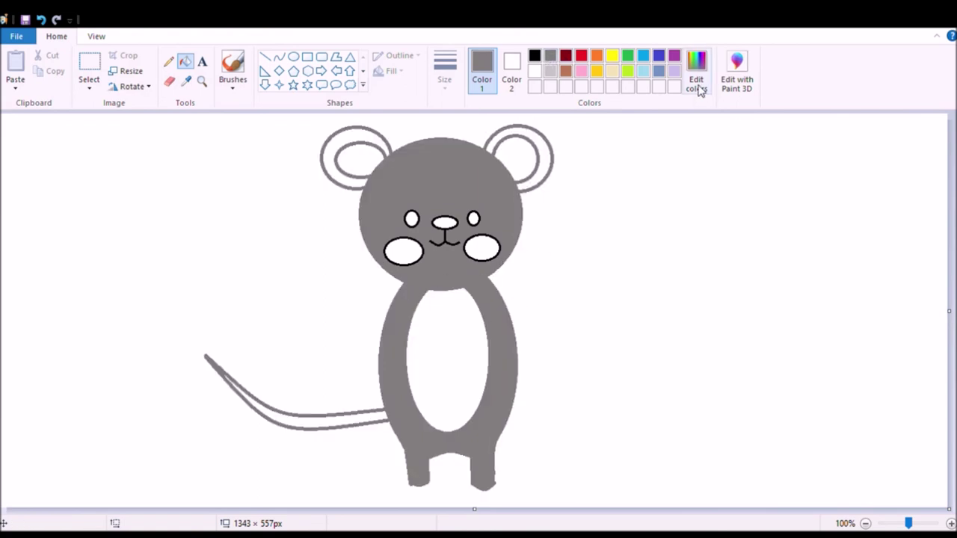
- Recolor the gray figure with a custom dark gray, and fill the tail and both outer ears with it
{"action": "left_click", "coordinate": [301, 430]}
{"action": "left_click", "coordinate": [306, 422]}
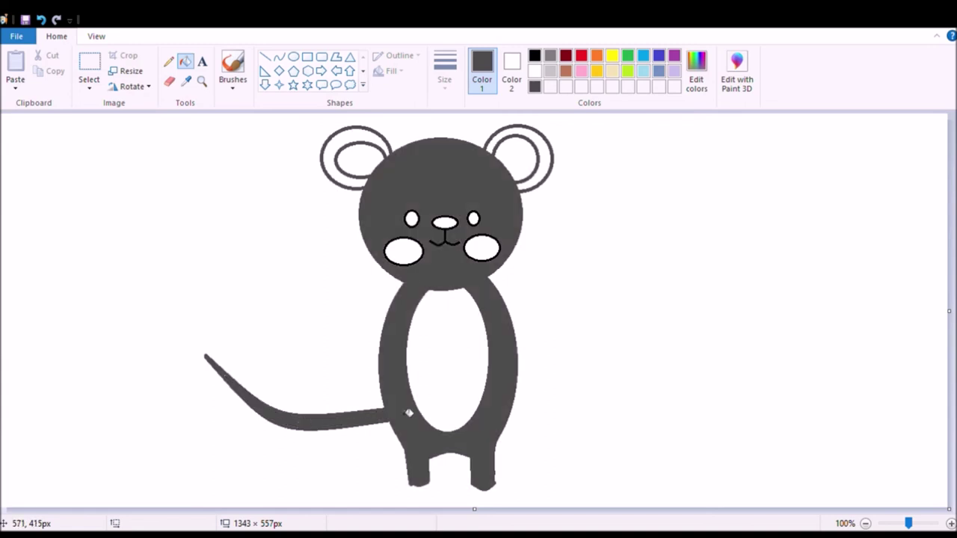
{"action": "left_click", "coordinate": [551, 184]}
{"action": "left_click", "coordinate": [341, 143]}
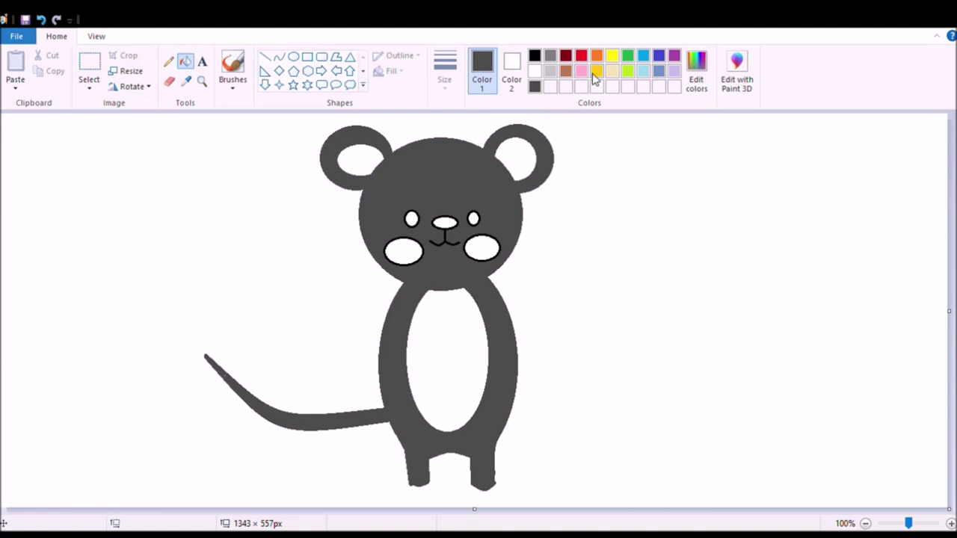
- Choose a custom crimson color and fill both inner ears with it
{"action": "left_click", "coordinate": [596, 57]}
{"action": "left_click", "coordinate": [582, 71]}
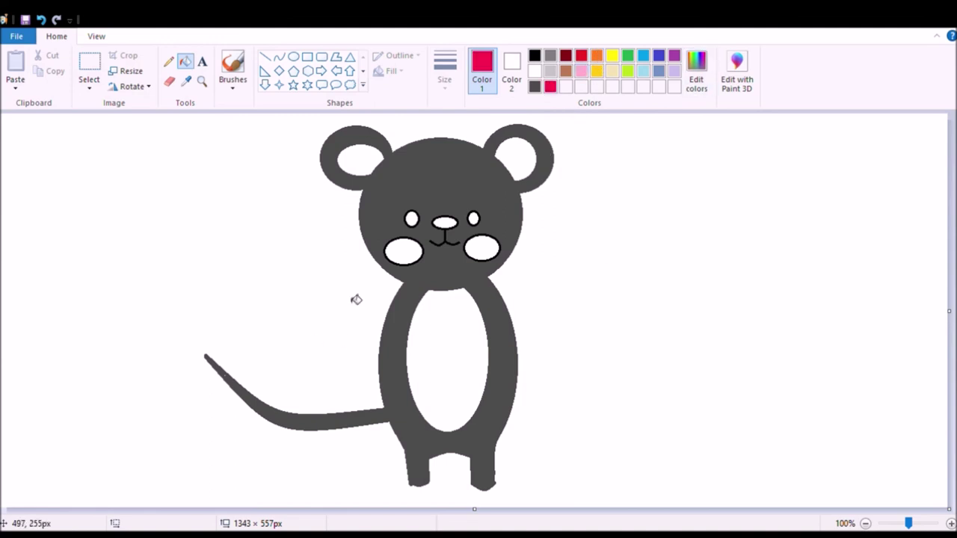
{"action": "left_click", "coordinate": [374, 166]}
{"action": "left_click", "coordinate": [512, 153]}
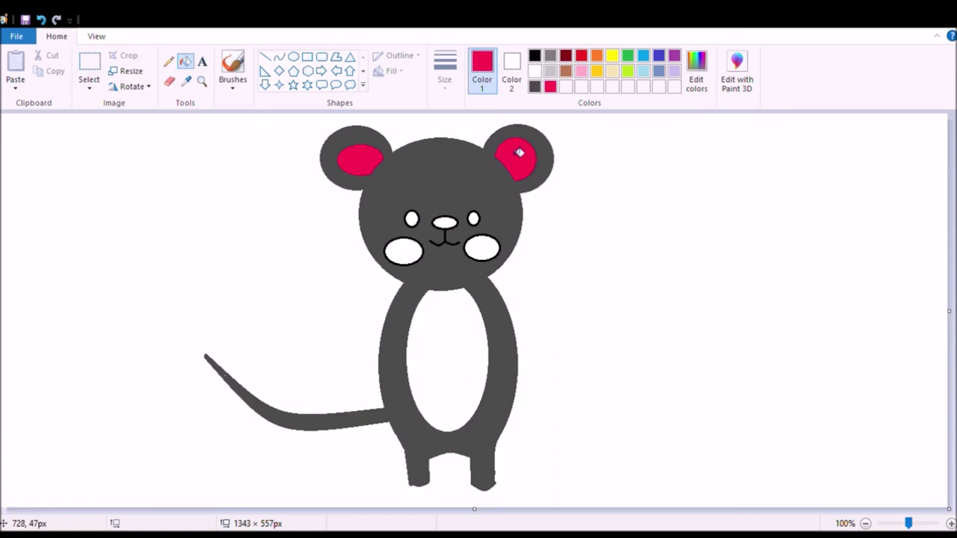
- Fill both cheek ovals and their outlines with the custom crimson
{"action": "left_click", "coordinate": [482, 250]}
{"action": "left_click", "coordinate": [403, 247]}
{"action": "left_click", "coordinate": [404, 262]}
{"action": "key", "text": "ctrl+z"}
{"action": "left_click", "coordinate": [406, 244]}
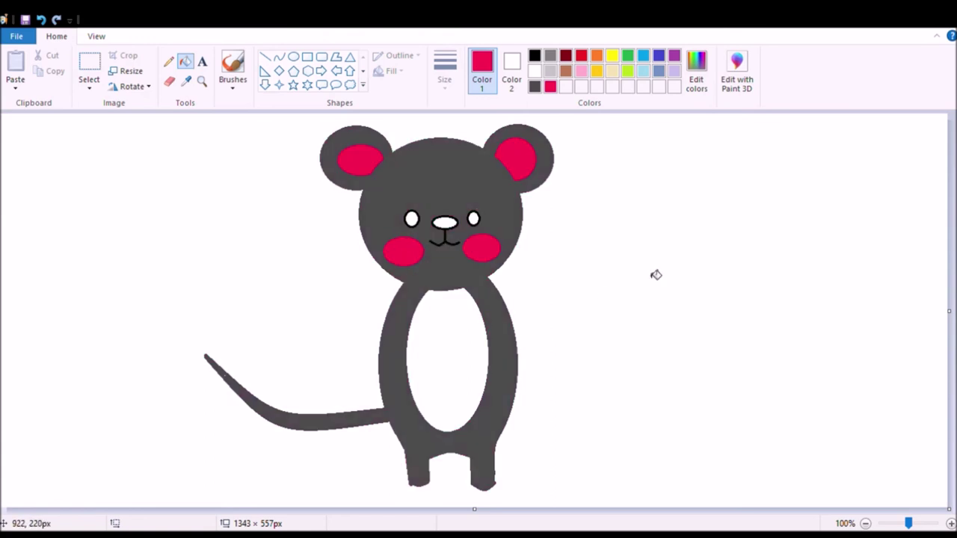
- Fill both eyes and the nose with dark red
{"action": "left_click", "coordinate": [565, 57]}
{"action": "left_click", "coordinate": [413, 220]}
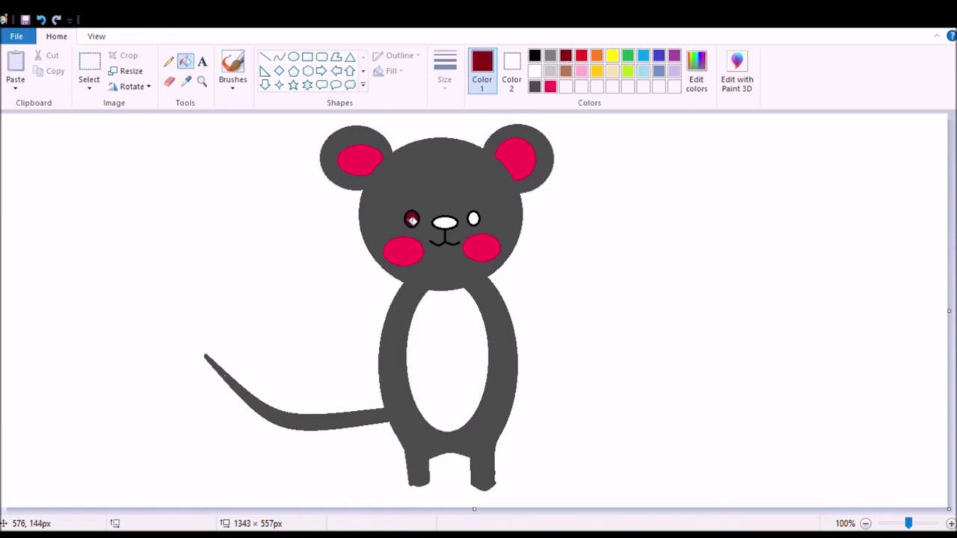
{"action": "left_click", "coordinate": [448, 225]}
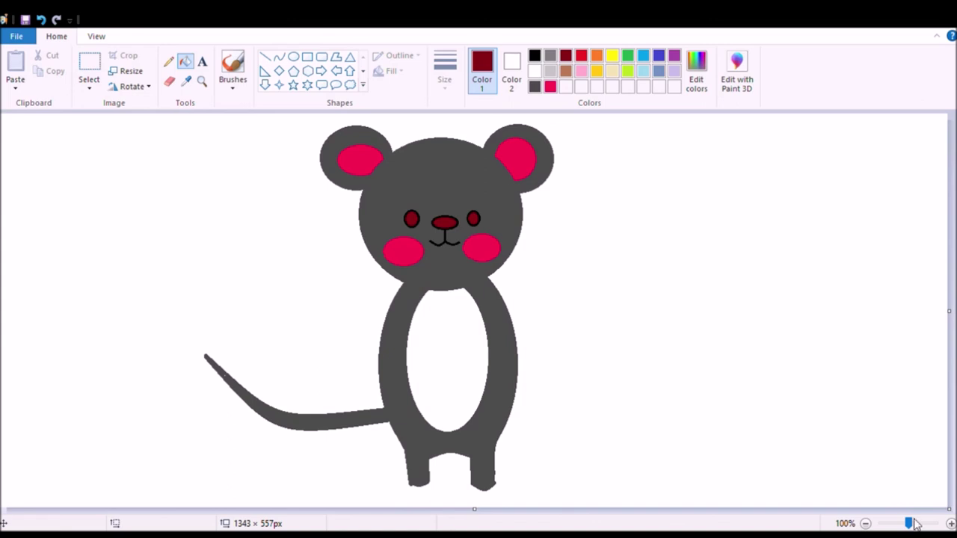
- Recolor the black outlines of the eyes and nose and the mouth line dark red
{"action": "left_click", "coordinate": [951, 523]}
{"action": "left_click_drag", "start_coordinate": [387, 504], "coordinate": [545, 512]}
{"action": "left_click", "coordinate": [487, 325]}
{"action": "left_click", "coordinate": [625, 325]}
{"action": "left_click", "coordinate": [579, 327]}
{"action": "key", "text": "ctrl+z"}
{"action": "left_click", "coordinate": [565, 325]}
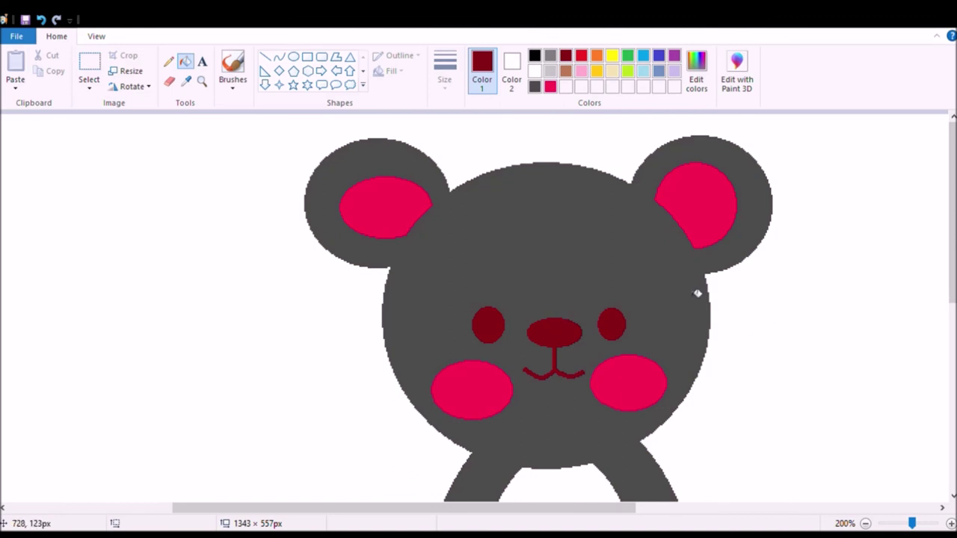
{"action": "scroll", "coordinate": [696, 293], "scroll_direction": "down", "scroll_amount": 10}
{"action": "double_click", "coordinate": [864, 523]}
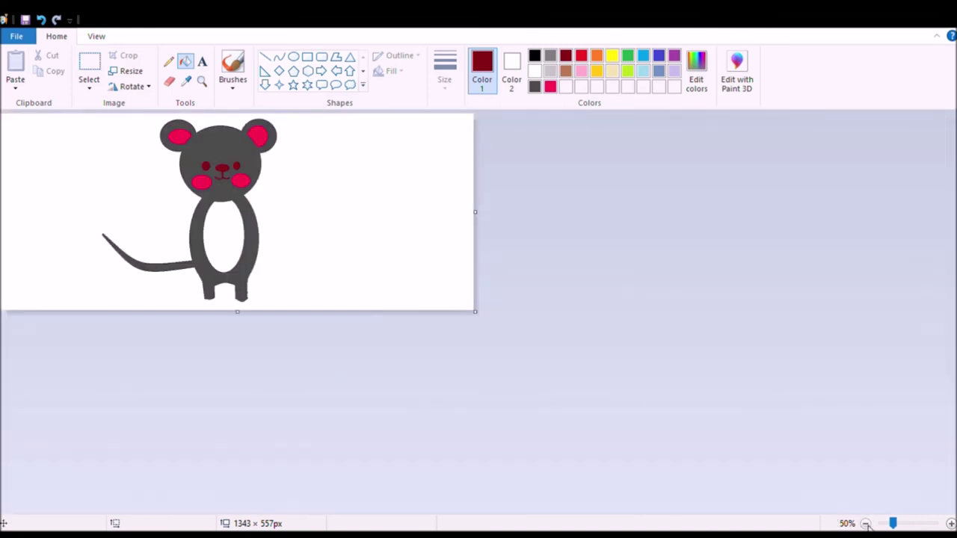
{"action": "left_click", "coordinate": [948, 524]}
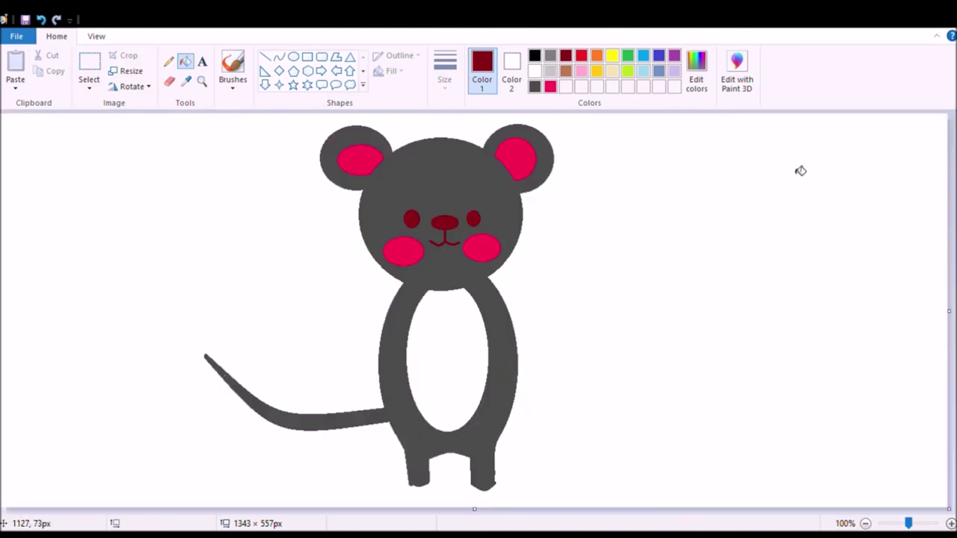
- Recolor both eyes, the nose and the mouth brown
{"action": "left_click", "coordinate": [565, 71]}
{"action": "left_click", "coordinate": [412, 219]}
{"action": "left_click", "coordinate": [444, 223]}
{"action": "left_click", "coordinate": [476, 221]}
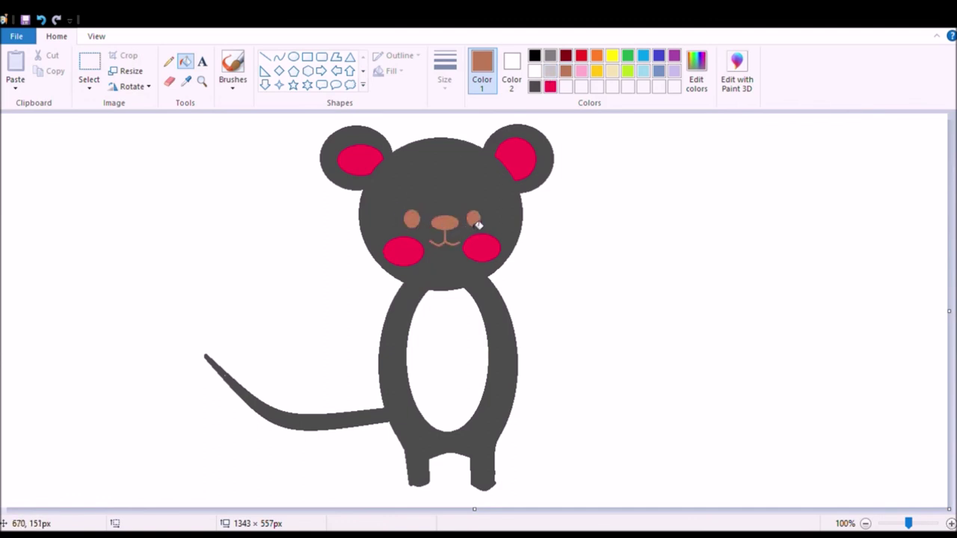
- Try brown on both cheeks, and refill them with the custom crimson
{"action": "left_click", "coordinate": [404, 253]}
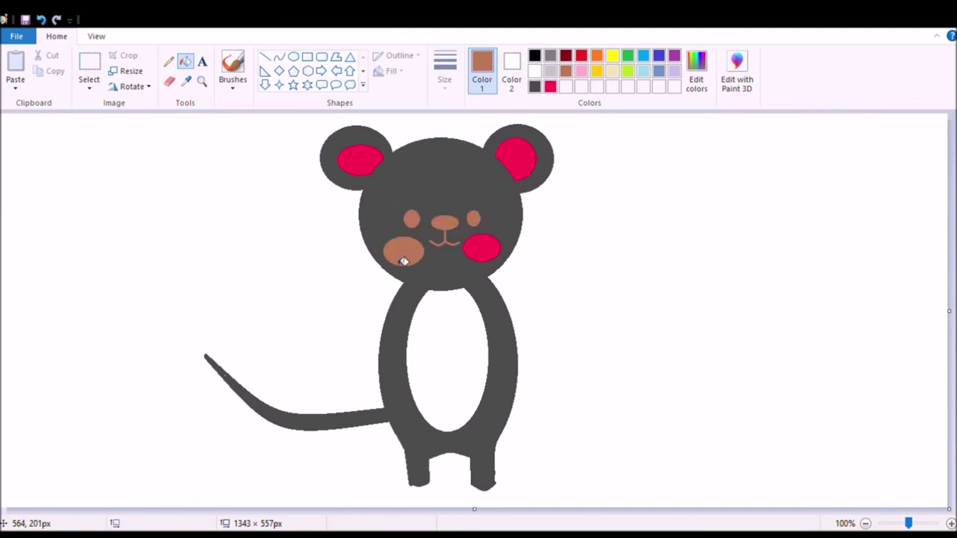
{"action": "left_click", "coordinate": [489, 252]}
{"action": "left_click", "coordinate": [550, 86]}
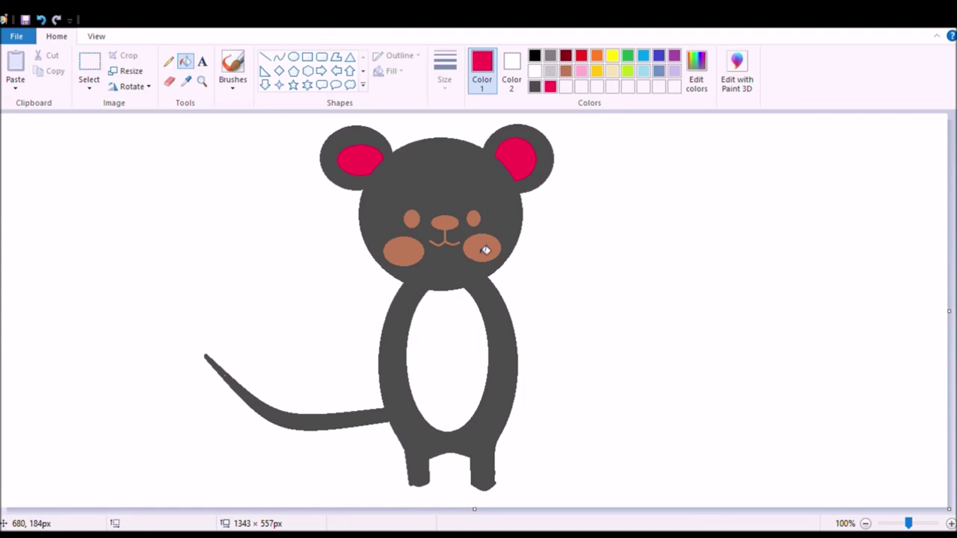
{"action": "left_click", "coordinate": [484, 248]}
{"action": "left_click", "coordinate": [402, 254]}
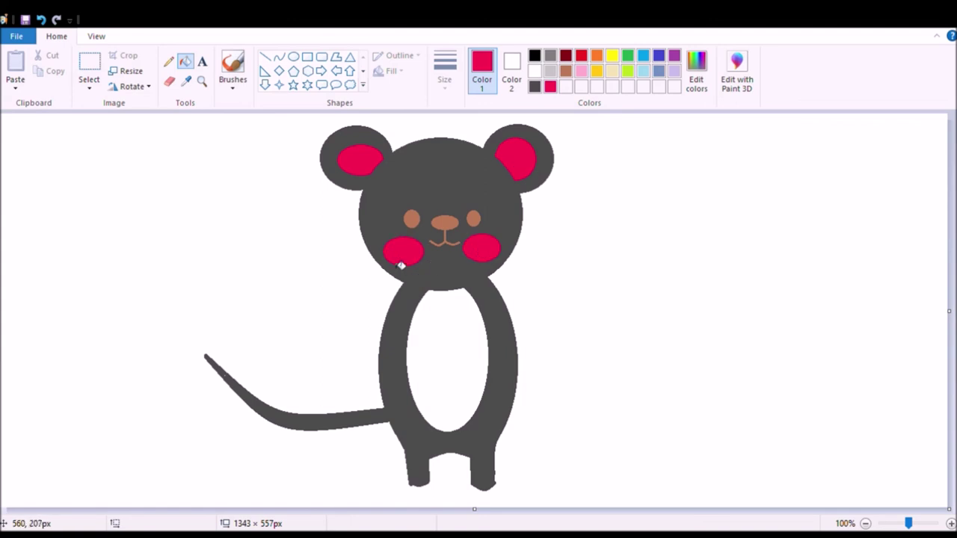
- Try a lighter gray on the whole figure, and refill it with the custom dark gray
{"action": "left_click", "coordinate": [549, 60]}
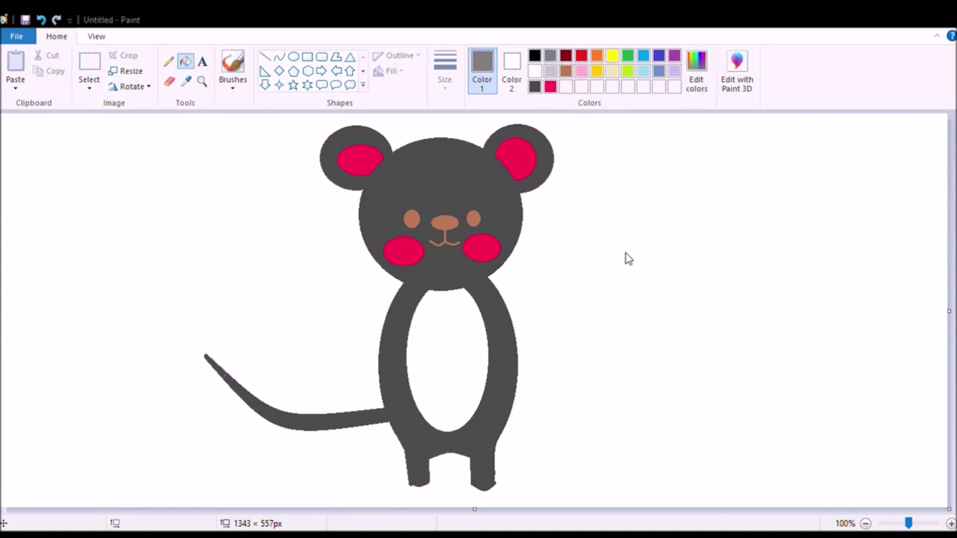
{"action": "left_click", "coordinate": [395, 358]}
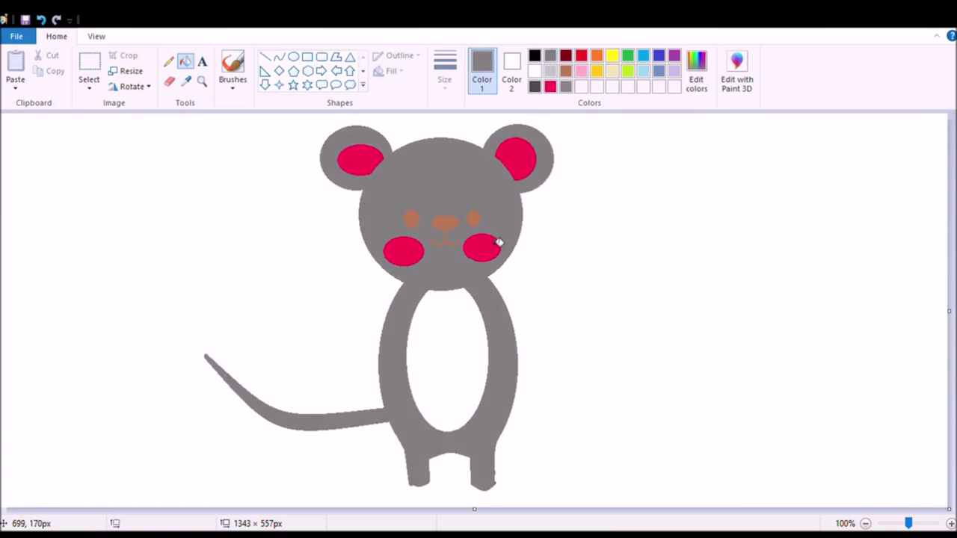
{"action": "left_click", "coordinate": [533, 87]}
{"action": "left_click", "coordinate": [469, 169]}
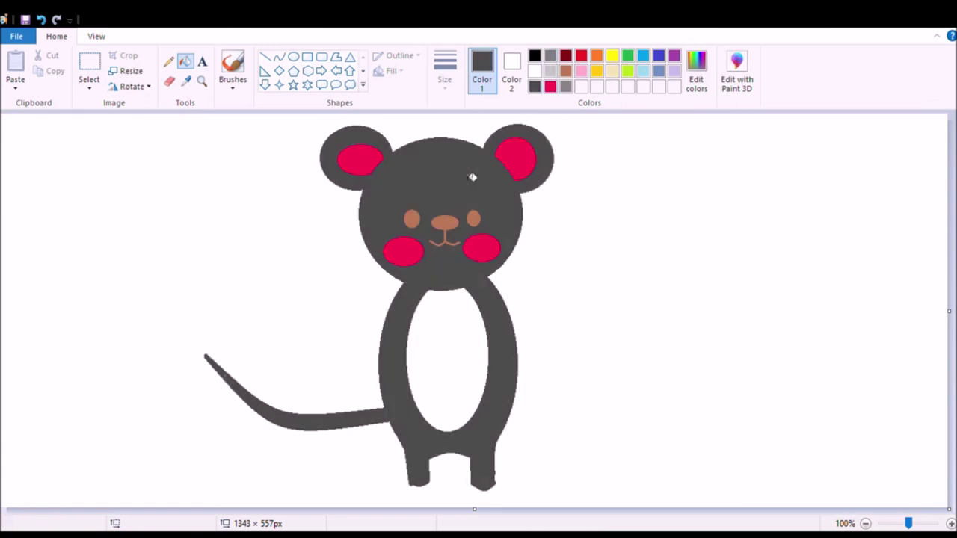